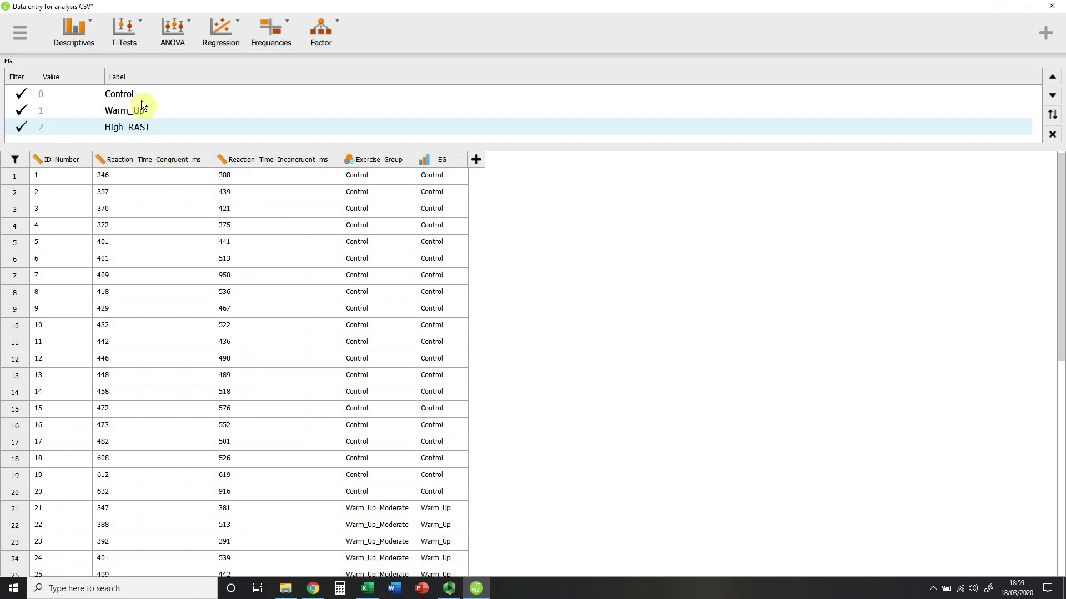
Run Descriptive Statistics on Reaction_Time_Congruent_ms and Reaction_Time_Incongruent_ms, split by EG
{"action": "left_click", "coordinate": [88, 26]}
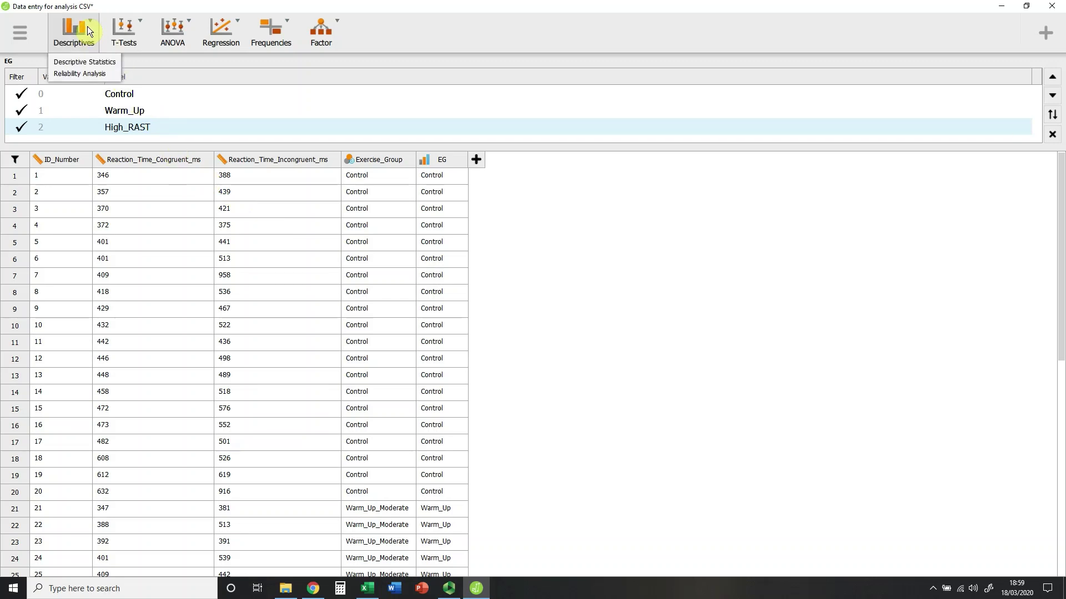
{"action": "left_click", "coordinate": [84, 63]}
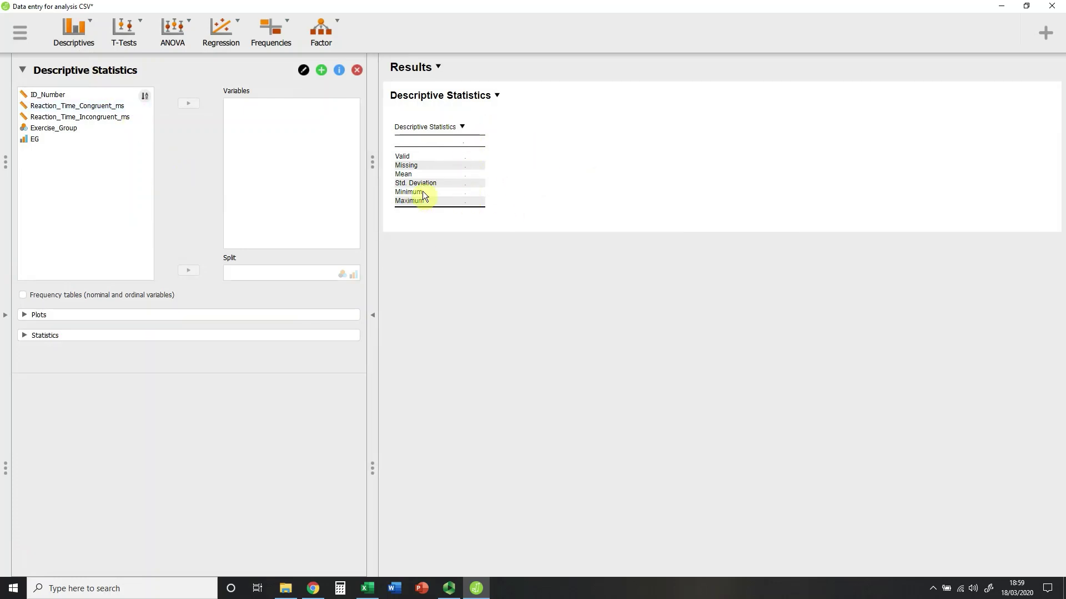
{"action": "left_click", "coordinate": [98, 106]}
{"action": "left_click", "coordinate": [186, 103]}
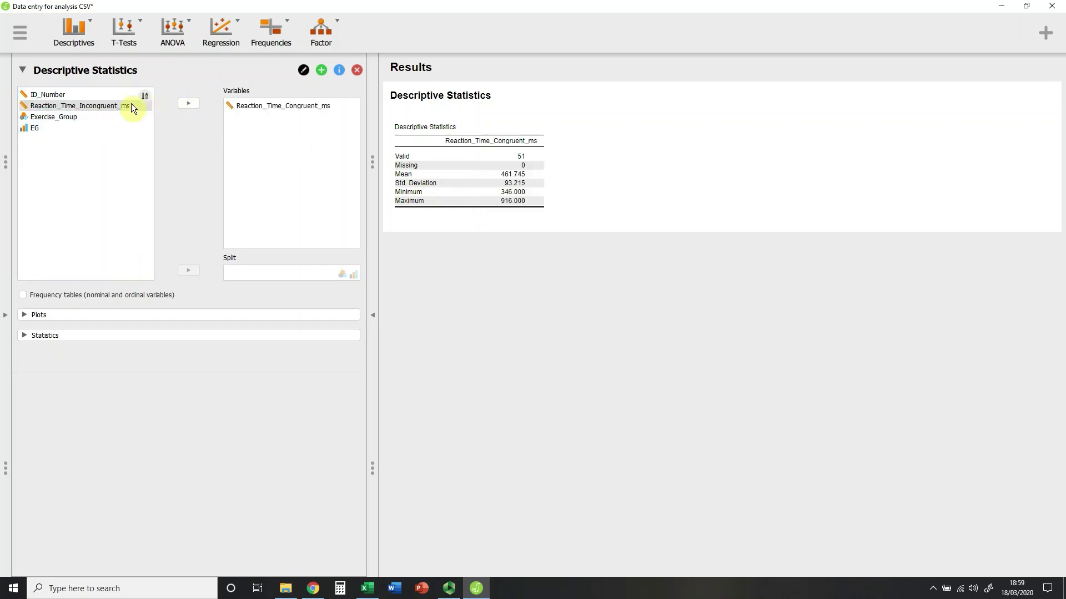
{"action": "left_click", "coordinate": [119, 105]}
{"action": "left_click", "coordinate": [185, 103]}
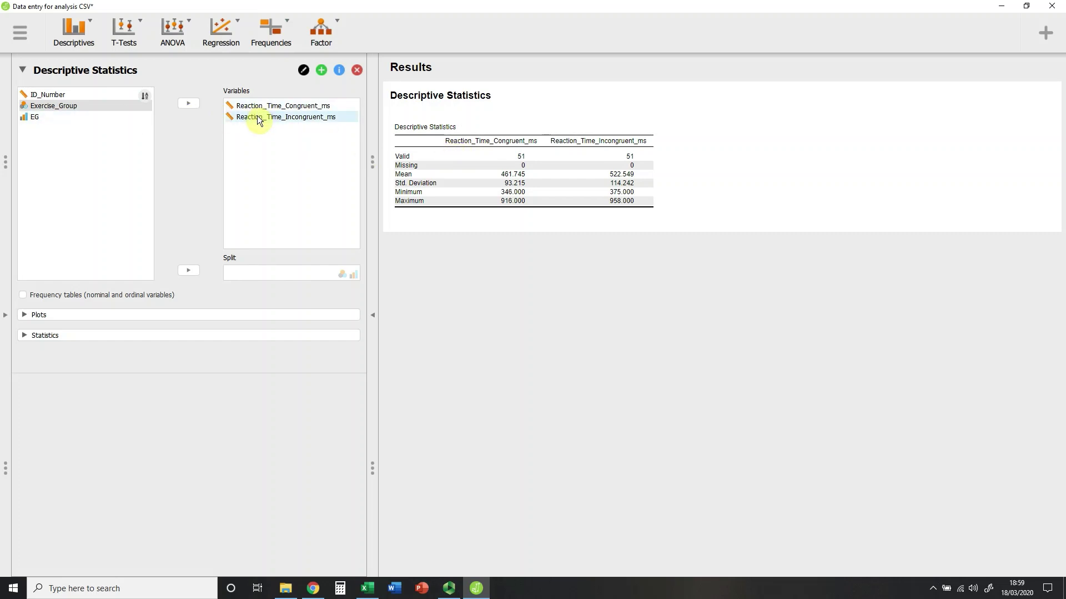
{"action": "left_click", "coordinate": [41, 117]}
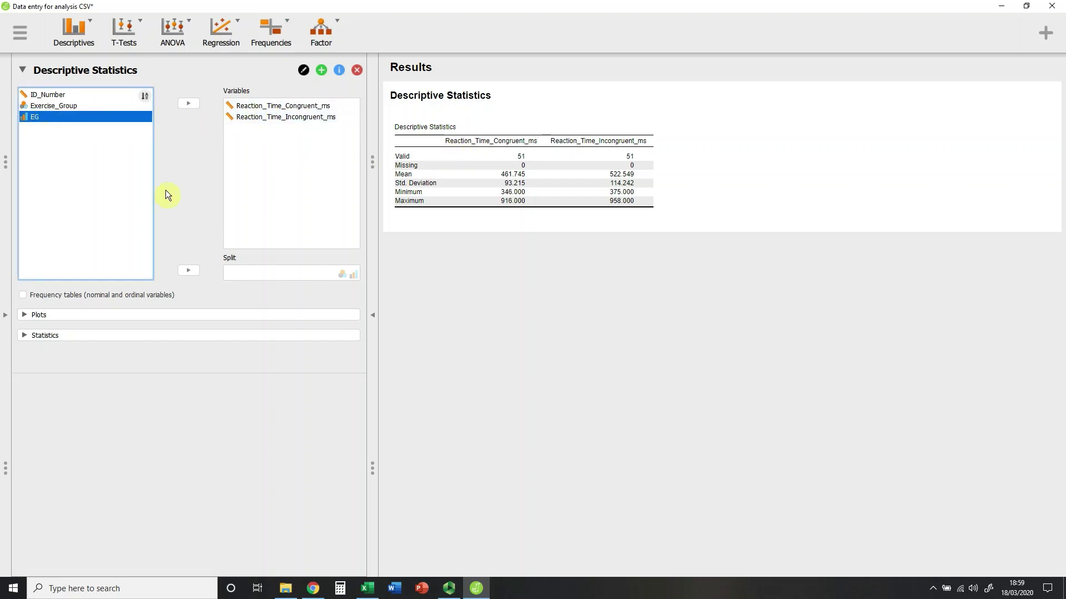
{"action": "left_click", "coordinate": [194, 273]}
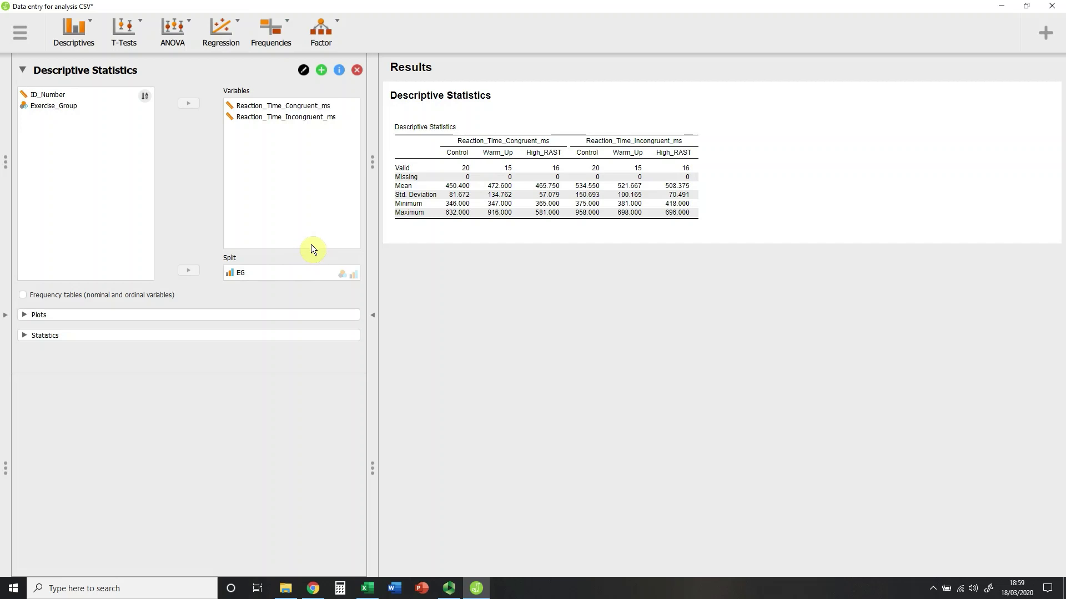
Add distribution plots for both reaction-time variables to the results and view the histograms
{"action": "left_click", "coordinate": [26, 314]}
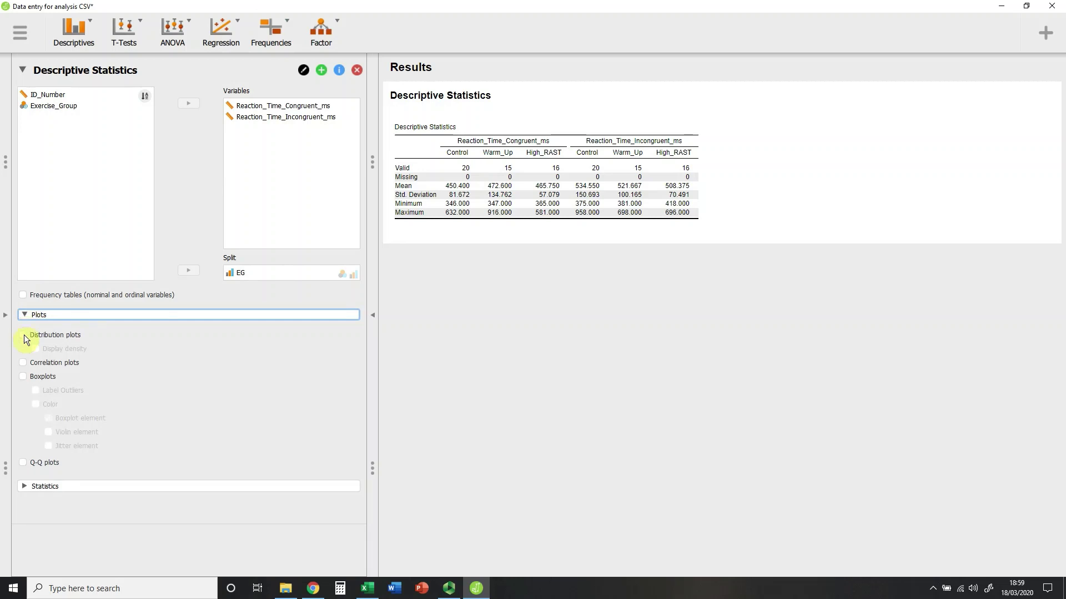
{"action": "left_click", "coordinate": [23, 335]}
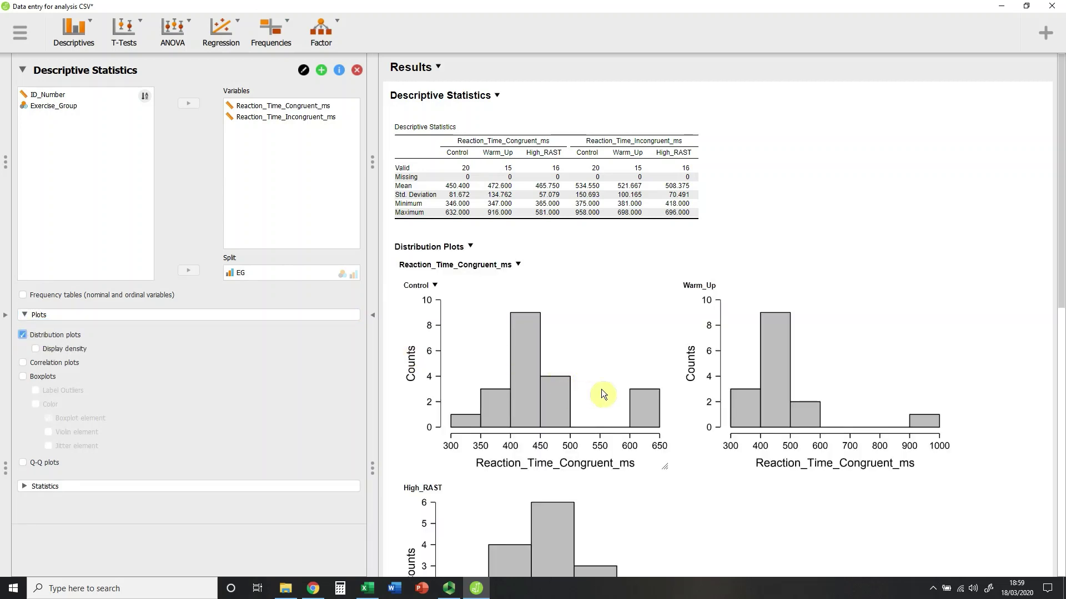
{"action": "scroll", "coordinate": [621, 370], "scroll_direction": "down", "scroll_amount": 3}
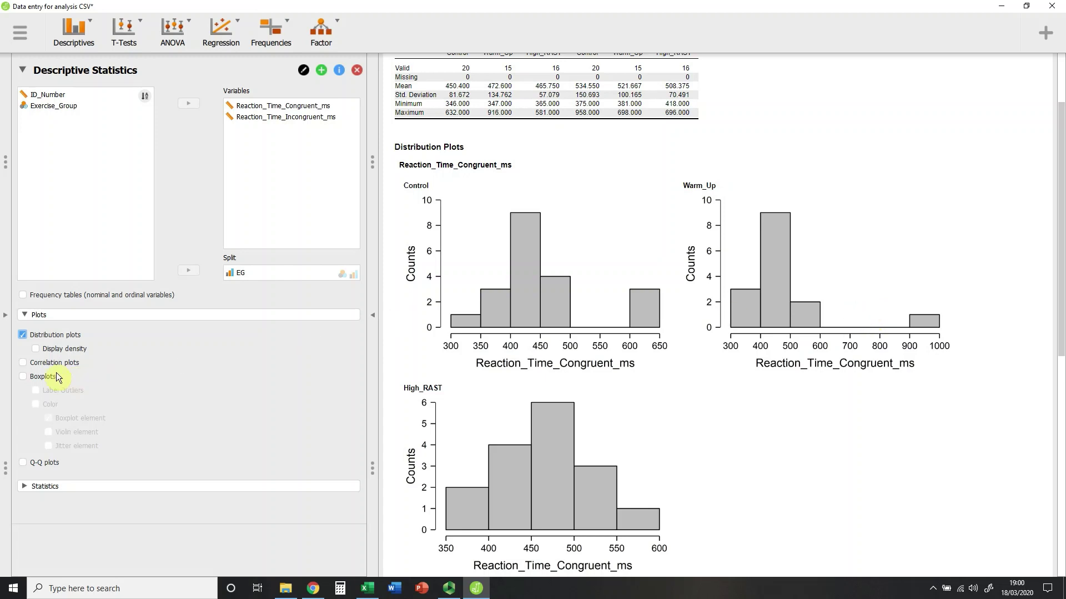
Add boxplots with the boxplot element for both reaction-time variables and label their outliers
{"action": "left_click", "coordinate": [24, 376]}
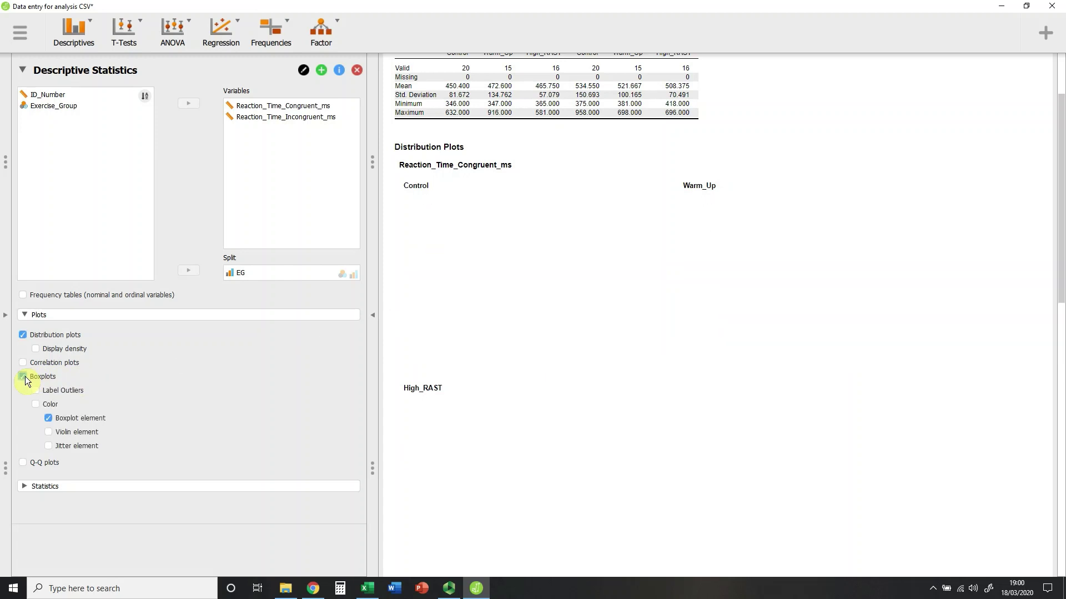
{"action": "scroll", "coordinate": [516, 383], "scroll_direction": "down", "scroll_amount": 6}
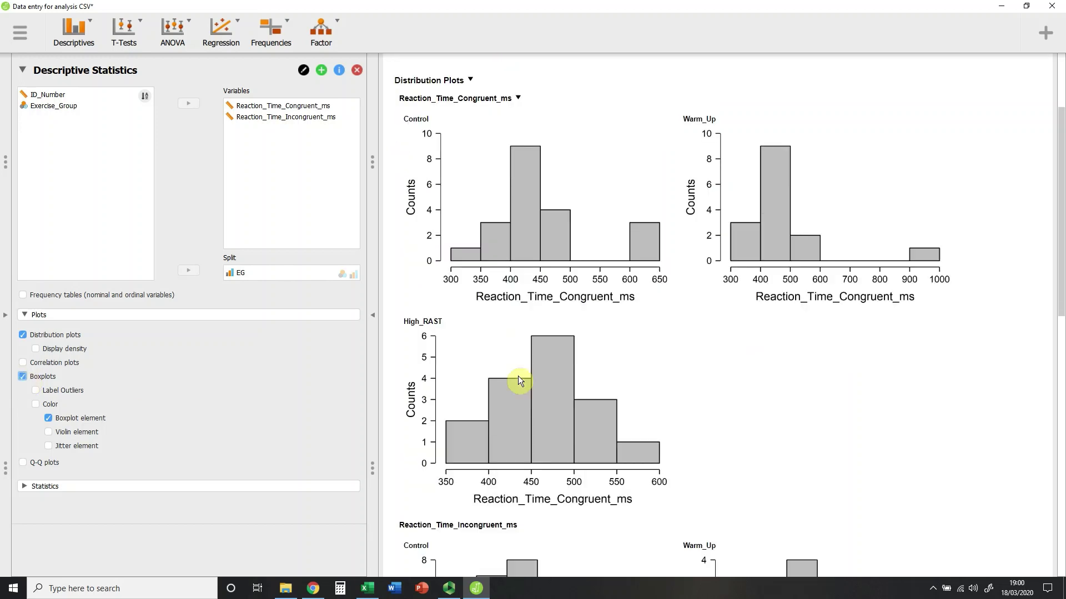
{"action": "scroll", "coordinate": [518, 377], "scroll_direction": "down", "scroll_amount": 5}
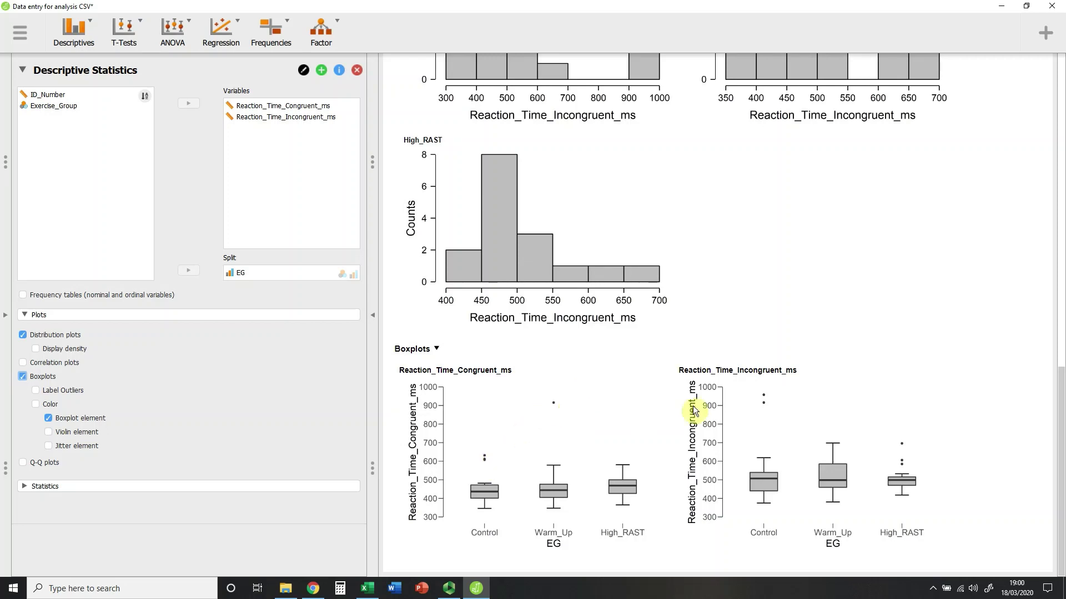
{"action": "left_click", "coordinate": [36, 392]}
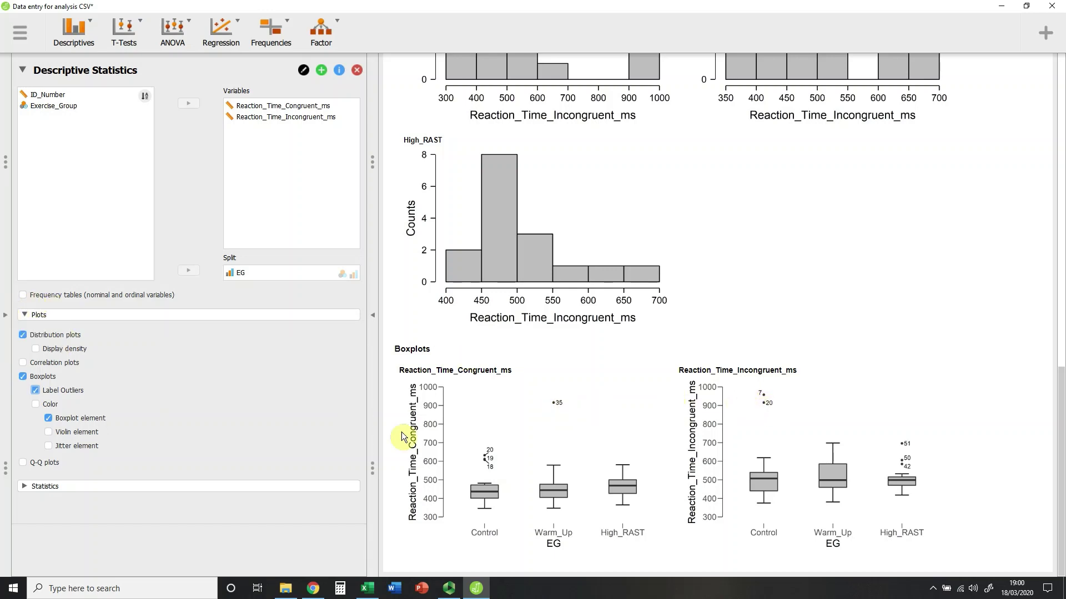
Check the rows of the labelled outliers in the data table and return to the analysis results
{"action": "left_click", "coordinate": [6, 314]}
{"action": "scroll", "coordinate": [88, 360], "scroll_direction": "down", "scroll_amount": 5}
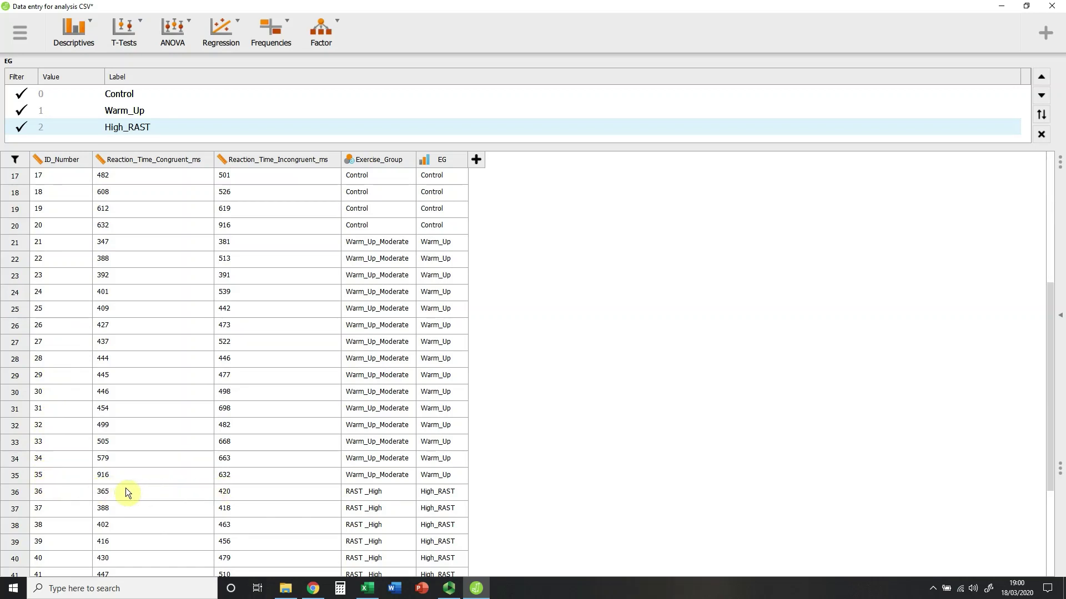
{"action": "left_click", "coordinate": [1060, 323]}
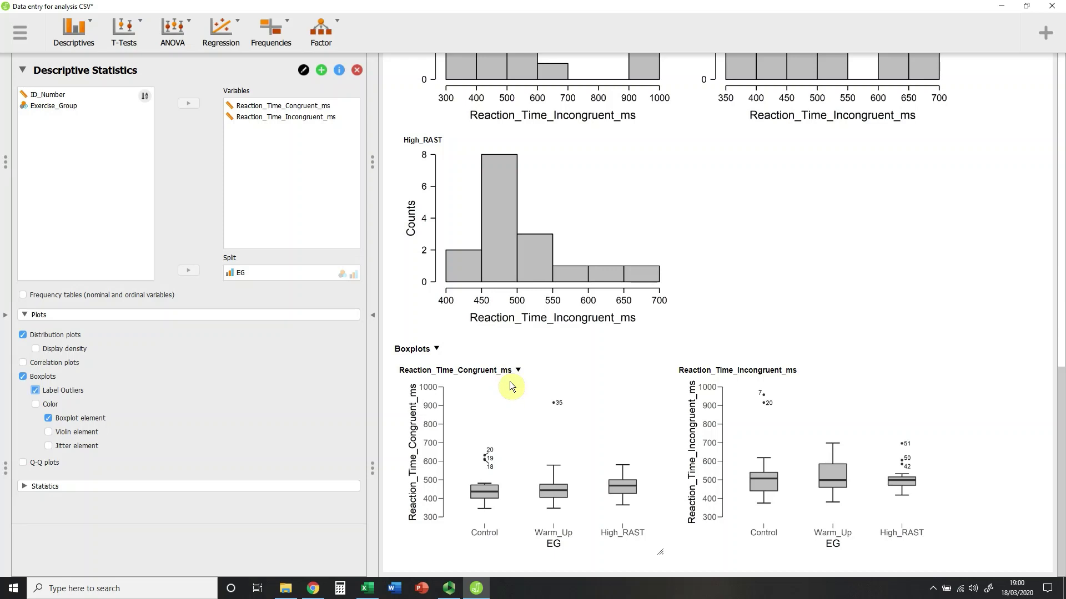
Add Q-Q plots for both reaction-time variables and review them for the Control, Warm_Up and High_RAST groups
{"action": "left_click", "coordinate": [25, 461]}
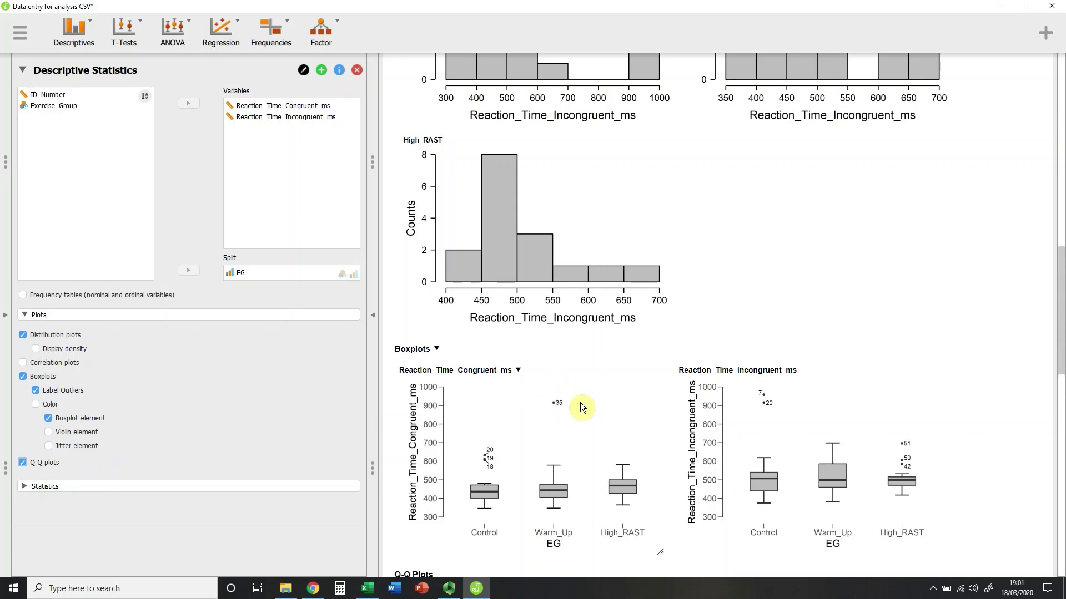
{"action": "scroll", "coordinate": [581, 407], "scroll_direction": "down", "scroll_amount": 2}
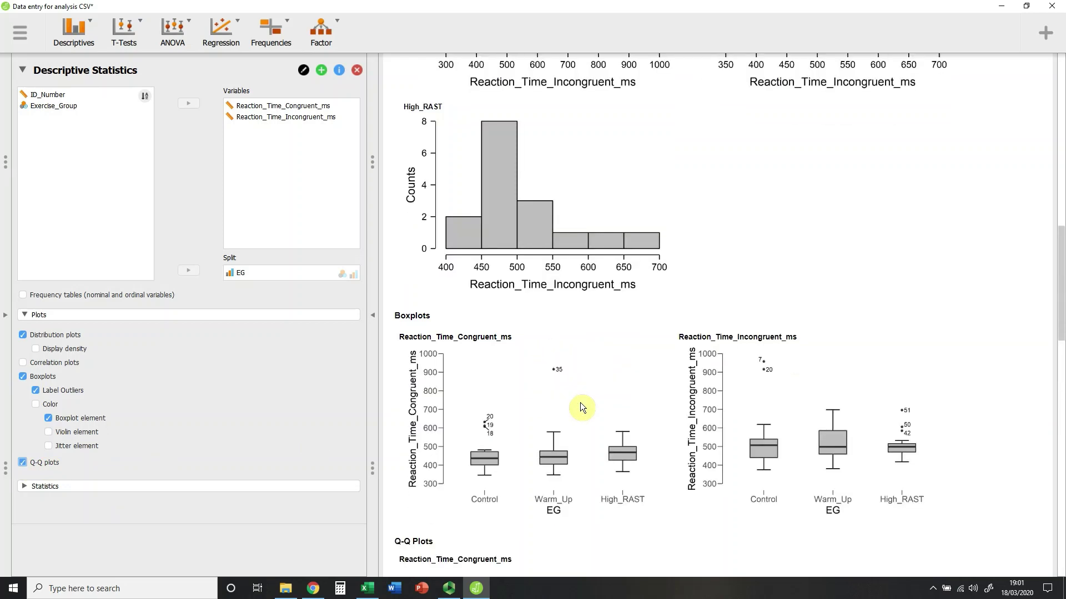
{"action": "scroll", "coordinate": [580, 407], "scroll_direction": "down", "scroll_amount": 6}
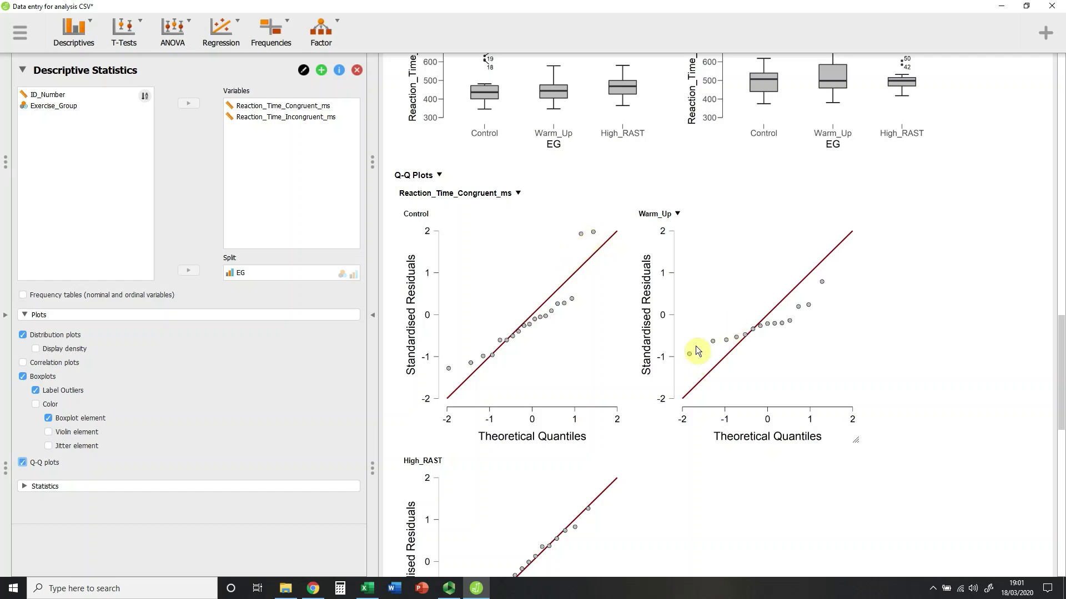
{"action": "scroll", "coordinate": [564, 401], "scroll_direction": "down", "scroll_amount": 3}
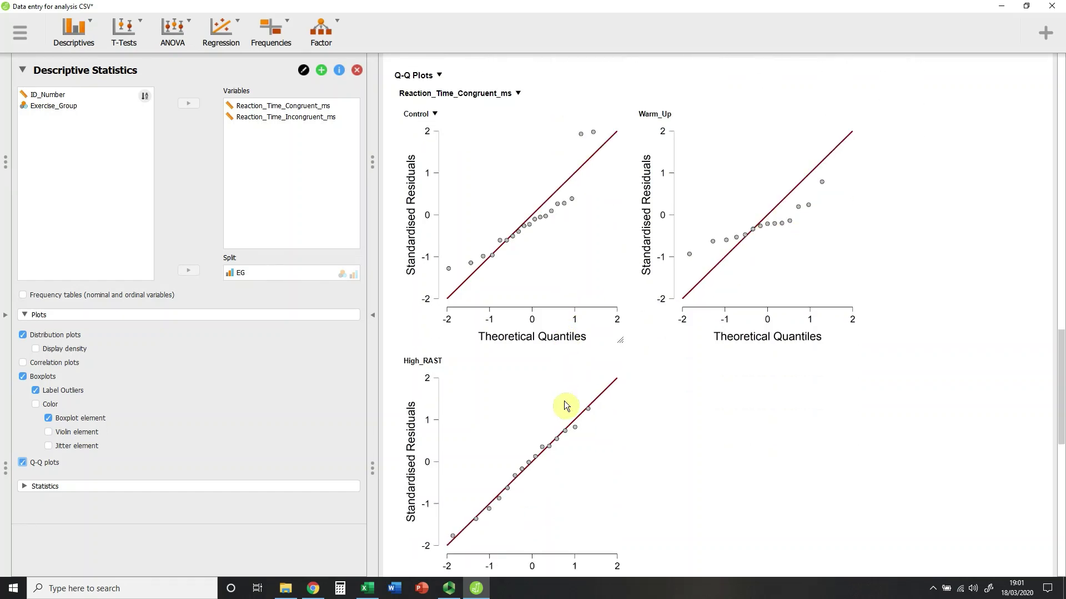
{"action": "scroll", "coordinate": [563, 400], "scroll_direction": "down", "scroll_amount": 2}
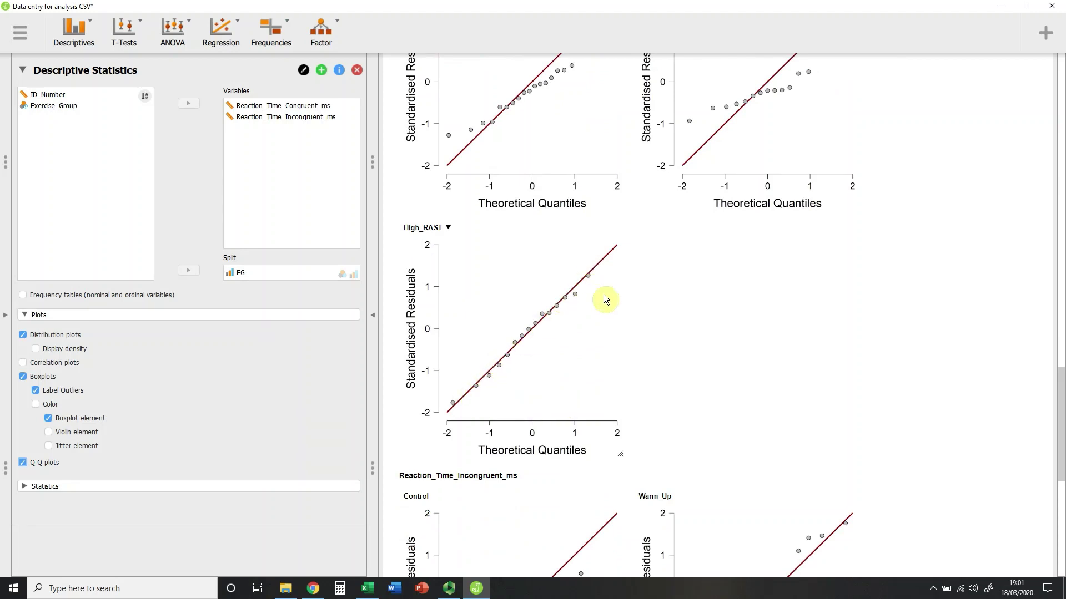
{"action": "scroll", "coordinate": [606, 302], "scroll_direction": "down", "scroll_amount": 5}
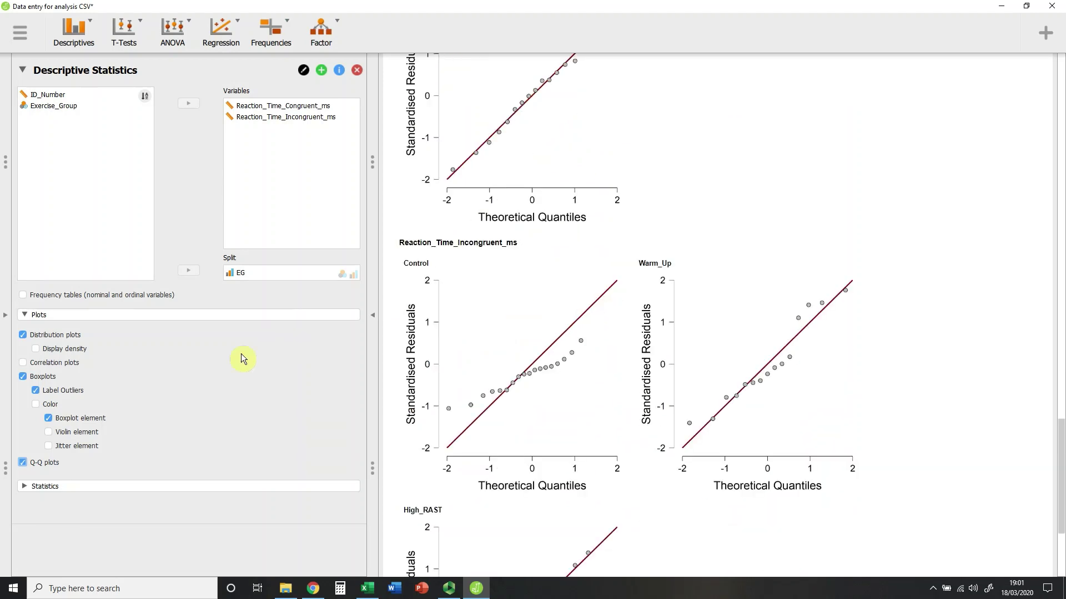
{"action": "scroll", "coordinate": [477, 392], "scroll_direction": "down", "scroll_amount": 4}
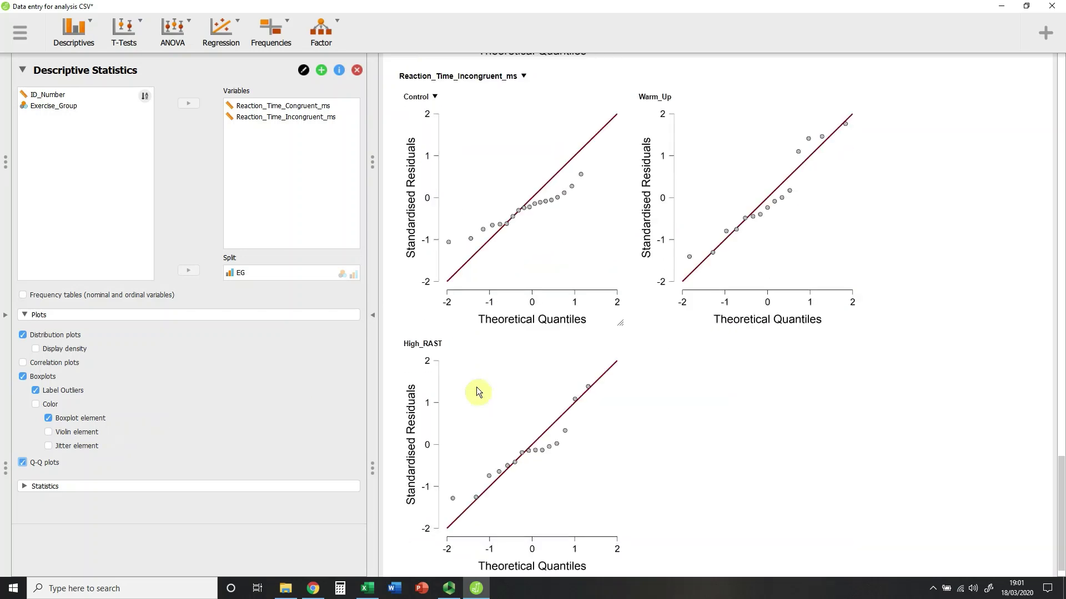
Add the median and the IQR to the descriptive statistics table
{"action": "scroll", "coordinate": [478, 392], "scroll_direction": "up", "scroll_amount": 10}
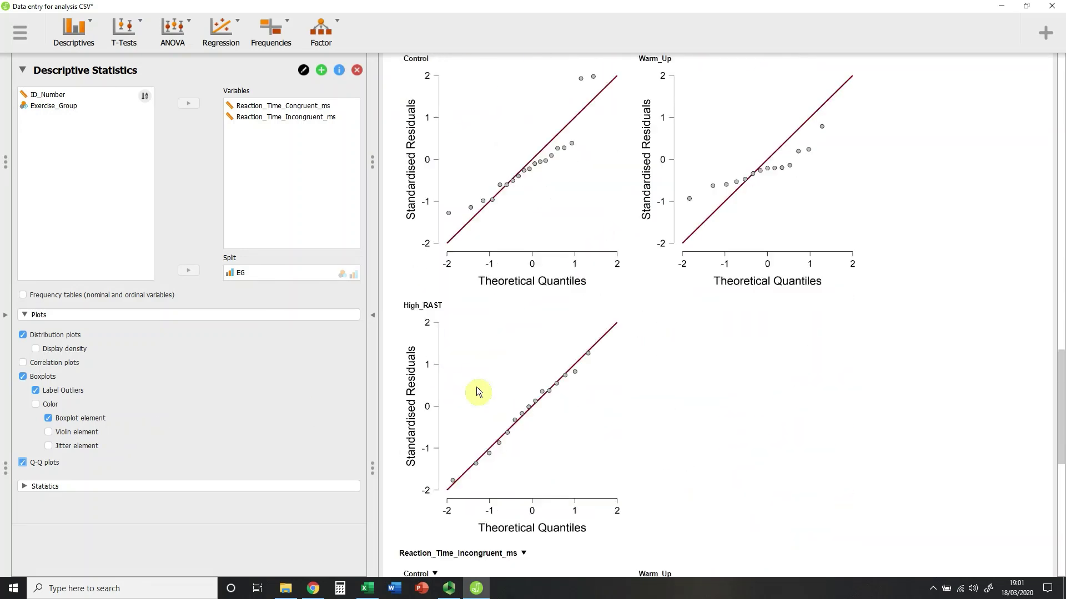
{"action": "scroll", "coordinate": [476, 388], "scroll_direction": "up", "scroll_amount": 15}
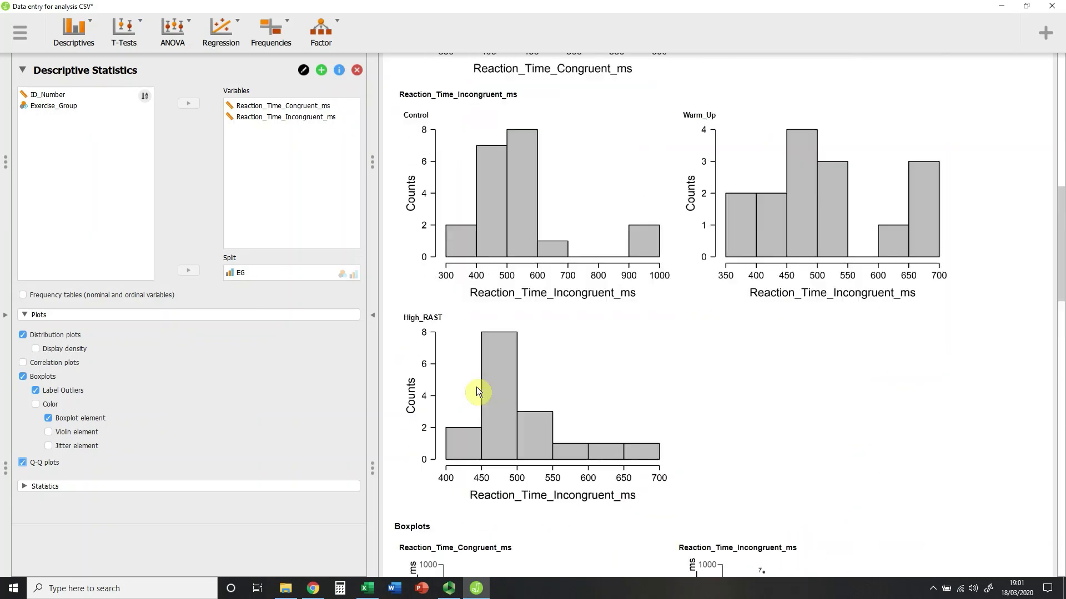
{"action": "scroll", "coordinate": [477, 389], "scroll_direction": "up", "scroll_amount": 12}
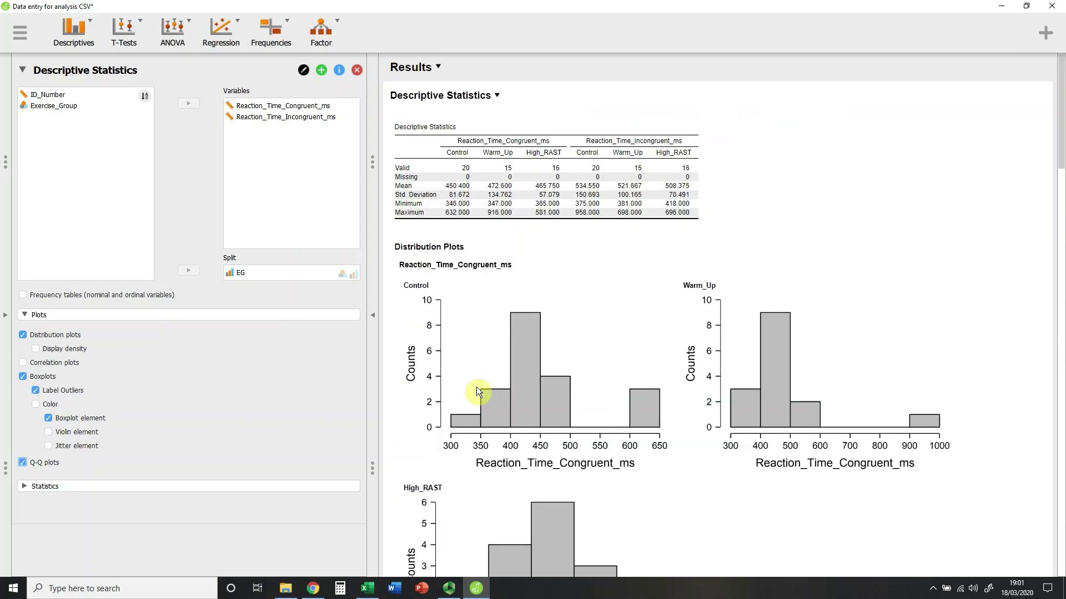
{"action": "left_click", "coordinate": [25, 487]}
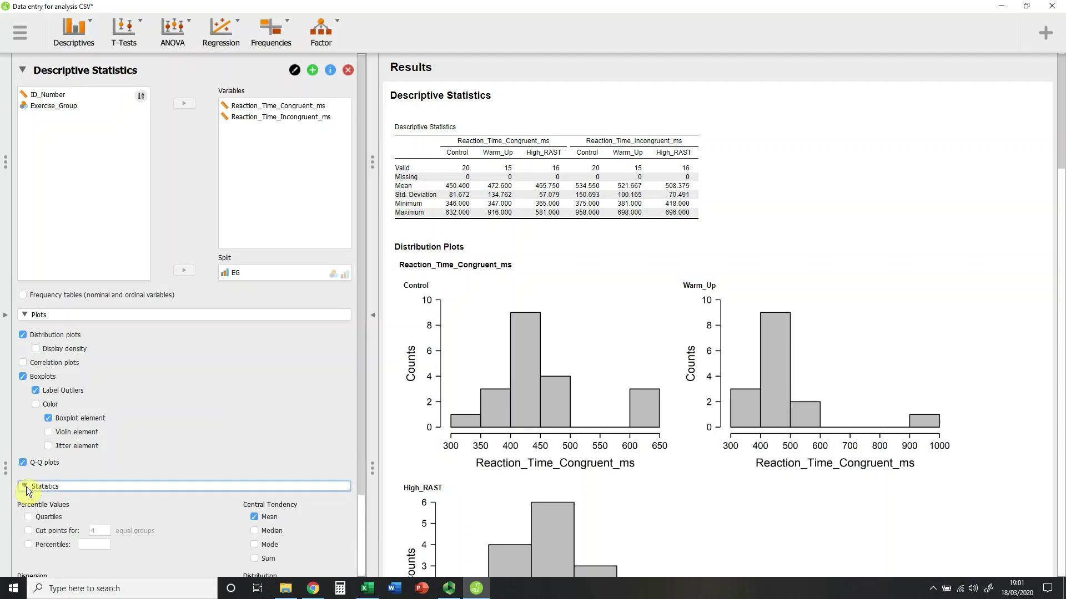
{"action": "scroll", "coordinate": [158, 421], "scroll_direction": "down", "scroll_amount": 2}
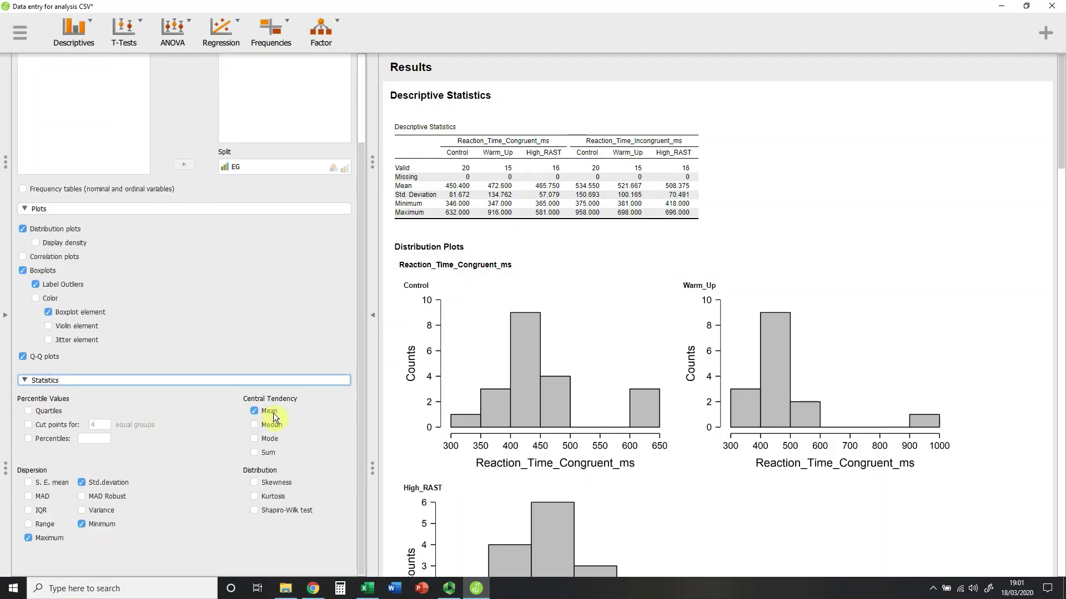
{"action": "left_click", "coordinate": [254, 428]}
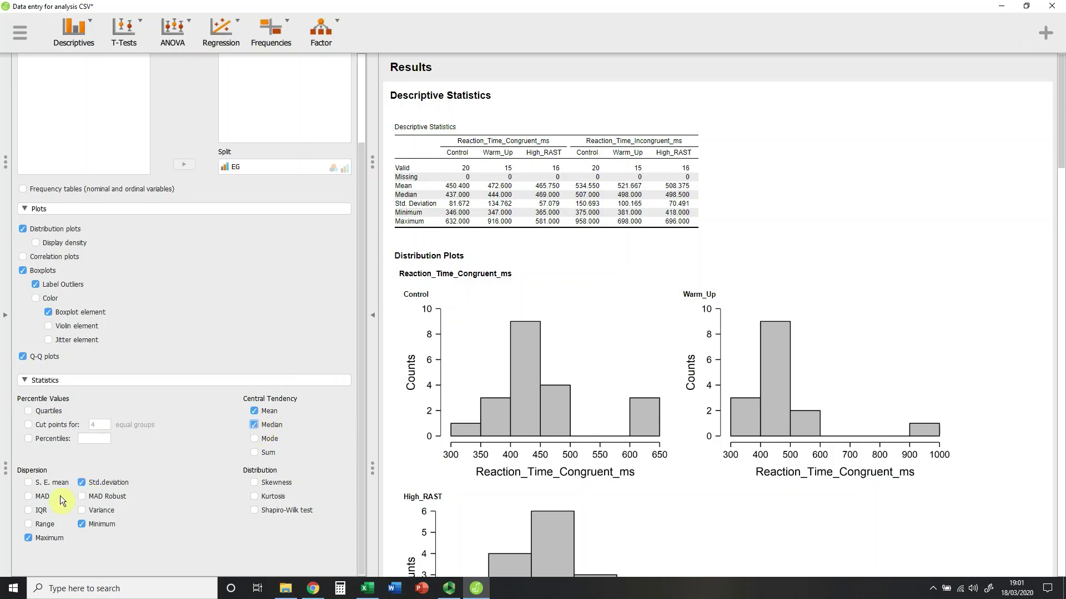
{"action": "left_click", "coordinate": [40, 511]}
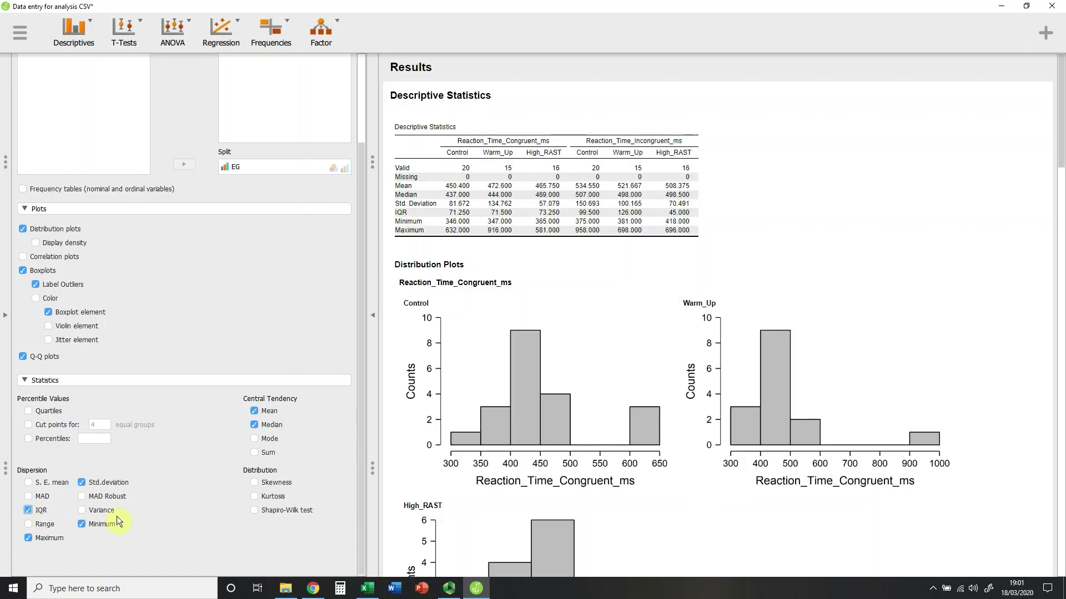
Include skewness, kurtosis and the Shapiro-Wilk test in the descriptive statistics table
{"action": "left_click", "coordinate": [253, 482]}
{"action": "left_click", "coordinate": [255, 496]}
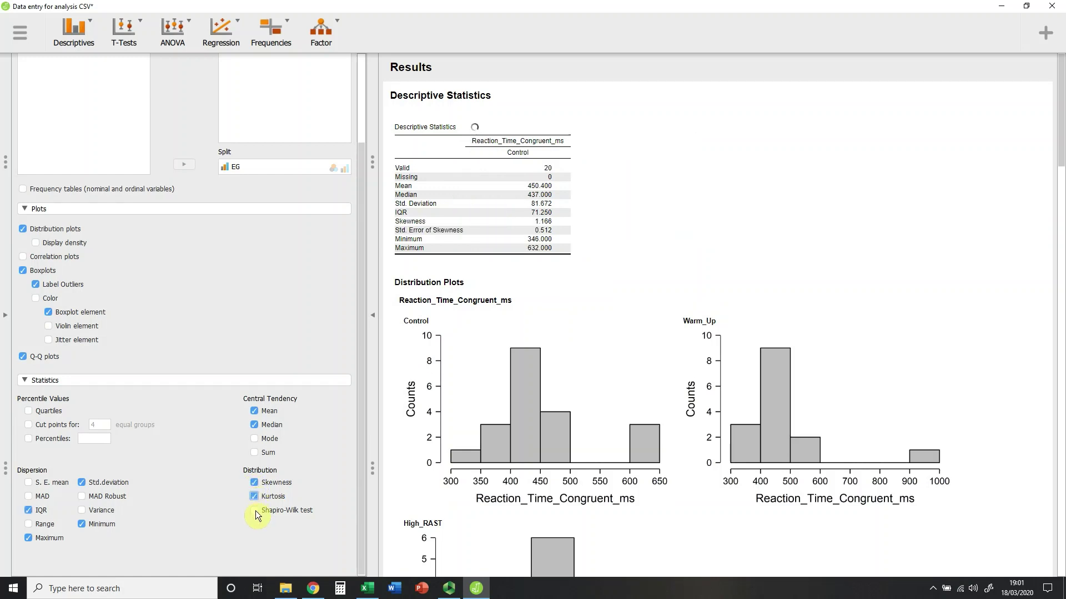
{"action": "left_click", "coordinate": [255, 510]}
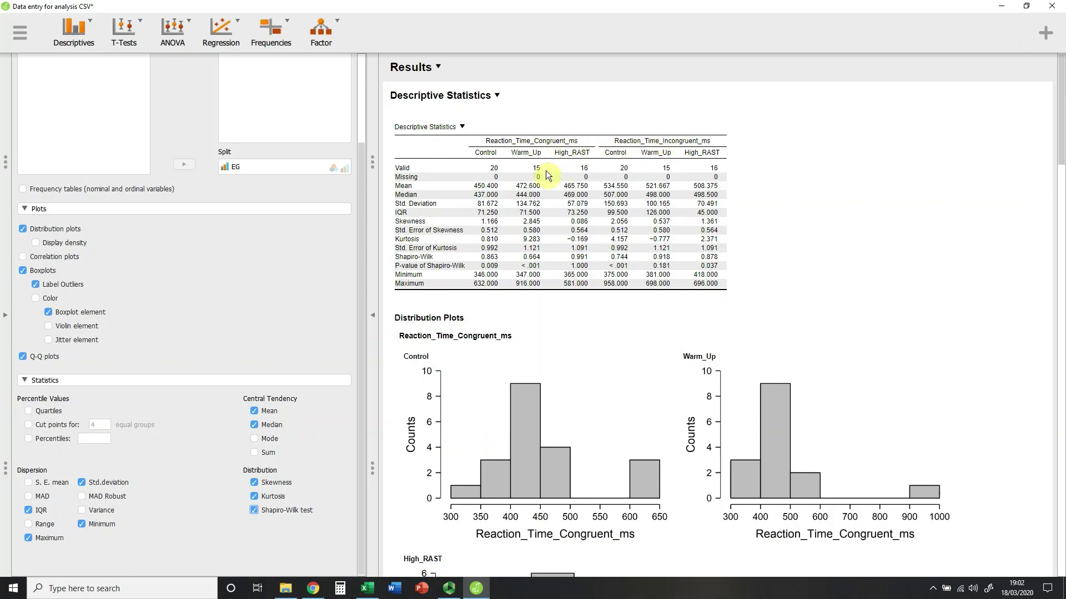
Copy the Descriptive Statistics table from JASP and paste it with its formatting into cell A1 of the blank Excel sheet
{"action": "left_click", "coordinate": [463, 126]}
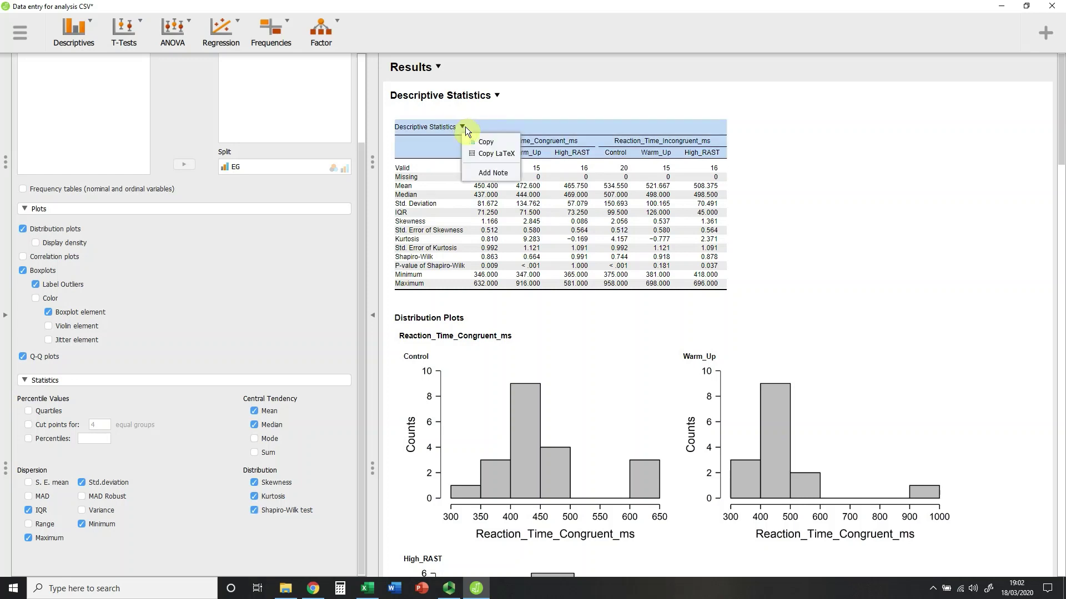
{"action": "left_click", "coordinate": [482, 142]}
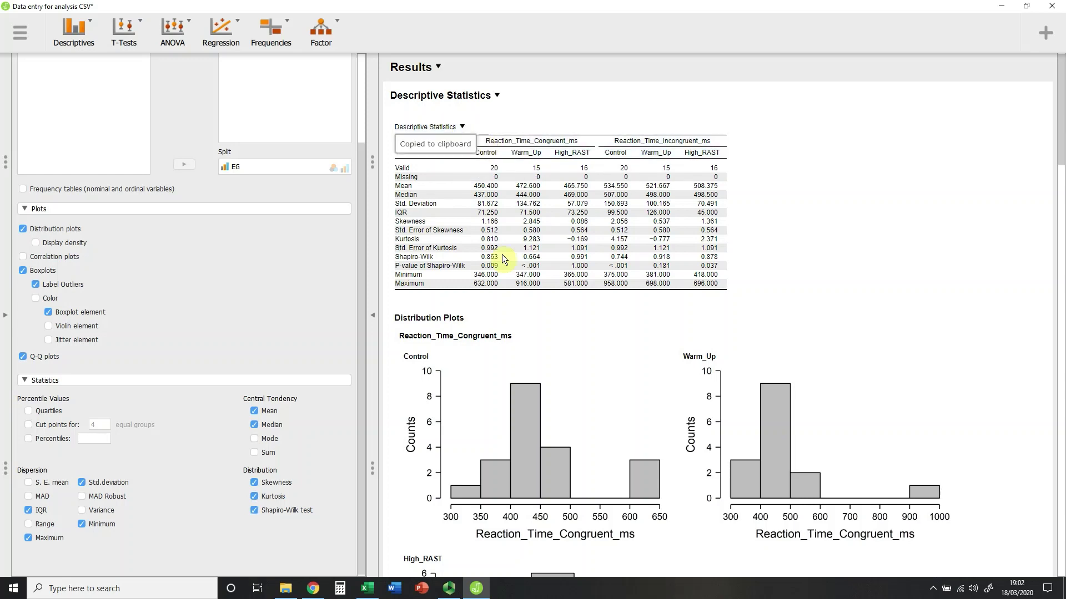
{"action": "left_click", "coordinate": [367, 588]}
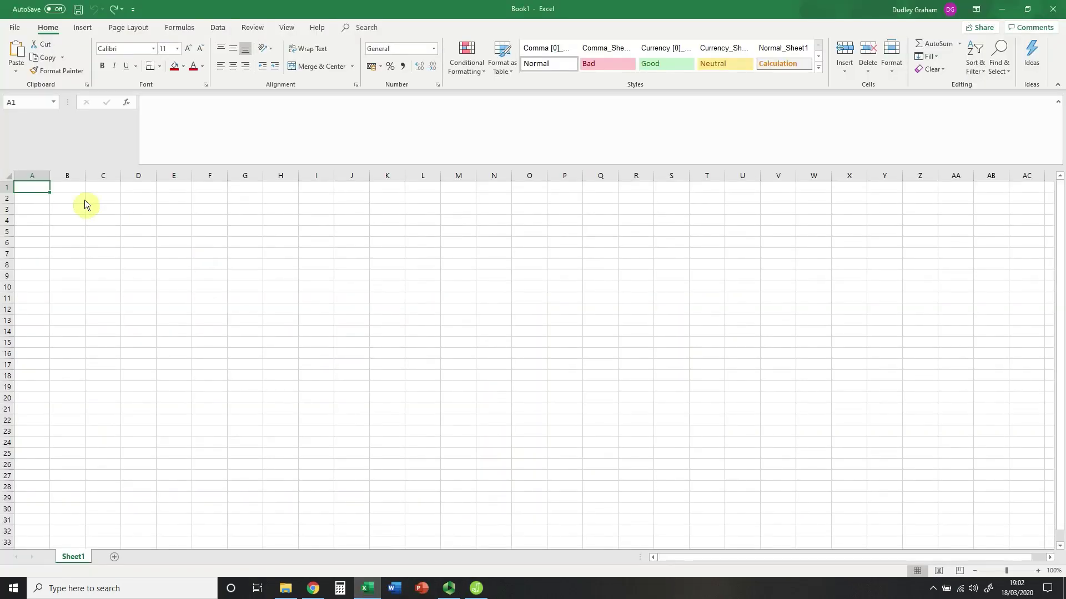
{"action": "right_click", "coordinate": [39, 188]}
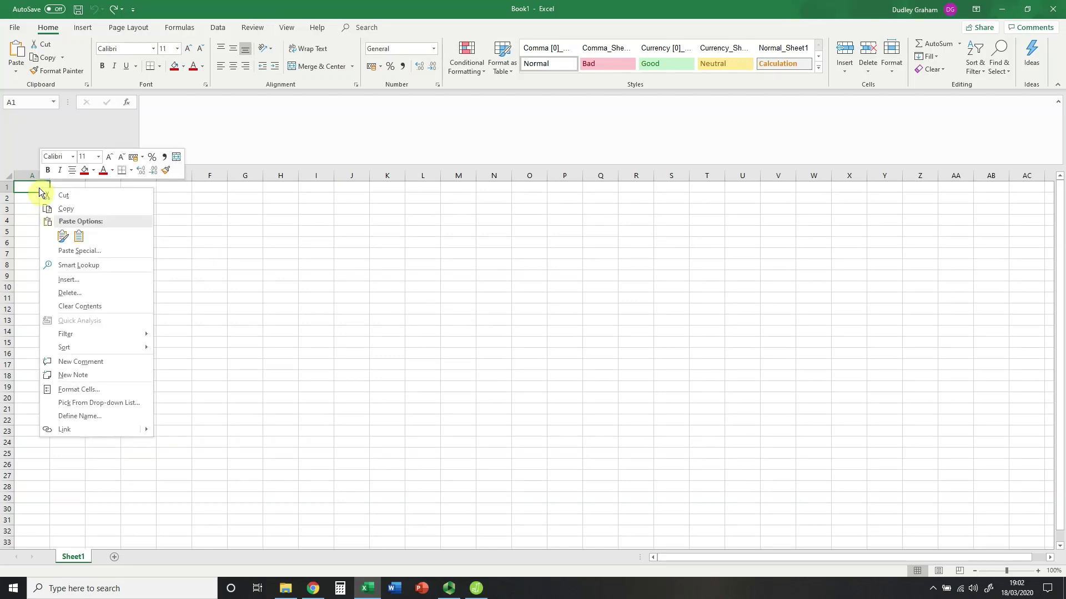
{"action": "left_click", "coordinate": [62, 235]}
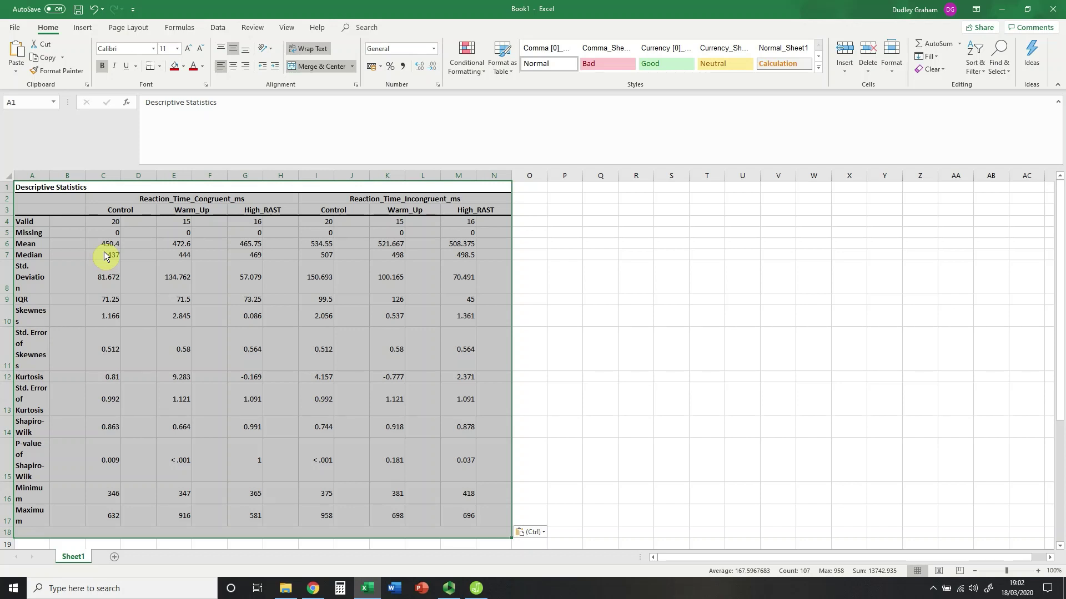
Enter the formula =C10/C11 in D11 to divide the congruent Control group's skewness by its standard error
{"action": "left_click", "coordinate": [141, 357]}
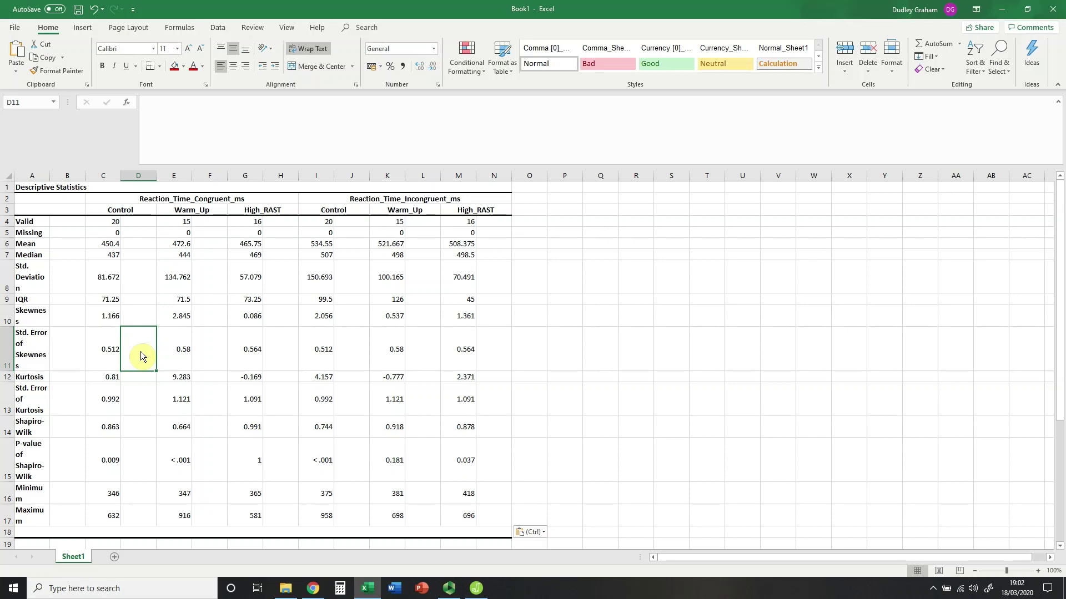
{"action": "type", "text": "="}
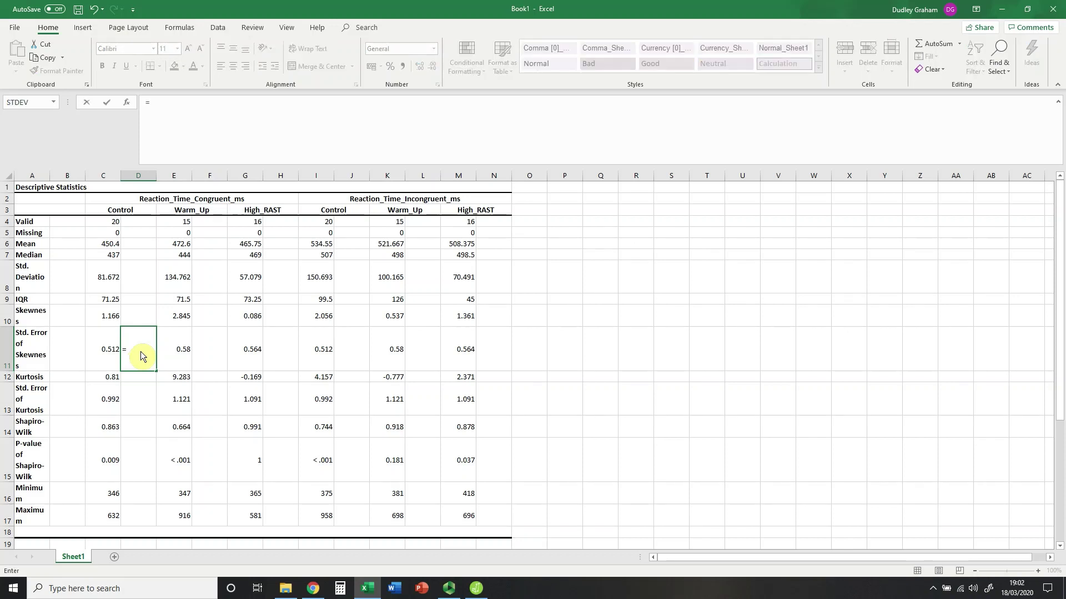
{"action": "left_click", "coordinate": [109, 321]}
{"action": "type", "text": "/"}
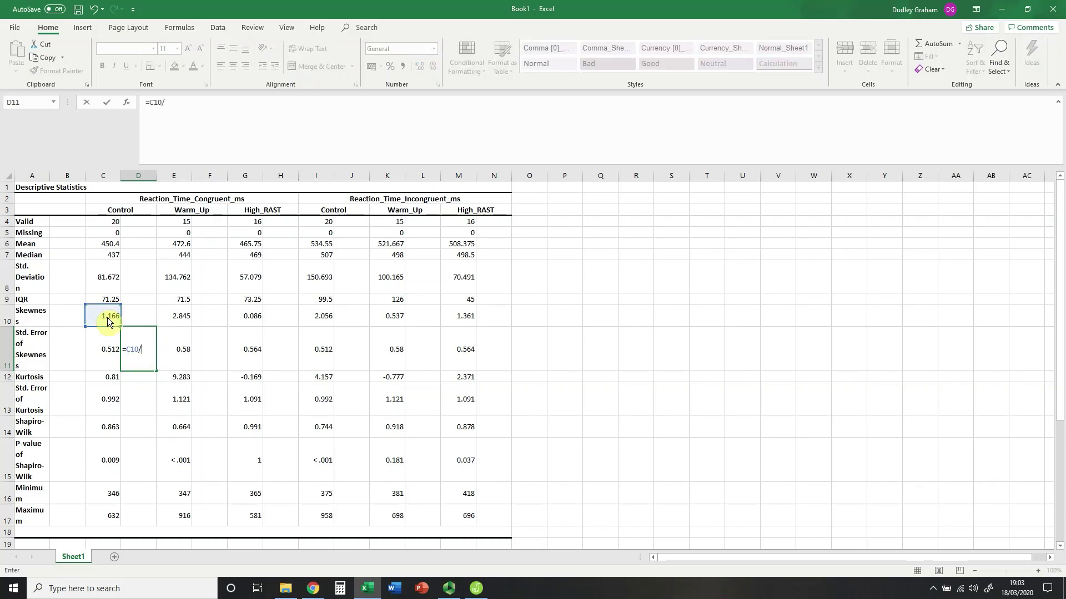
{"action": "left_click", "coordinate": [102, 358]}
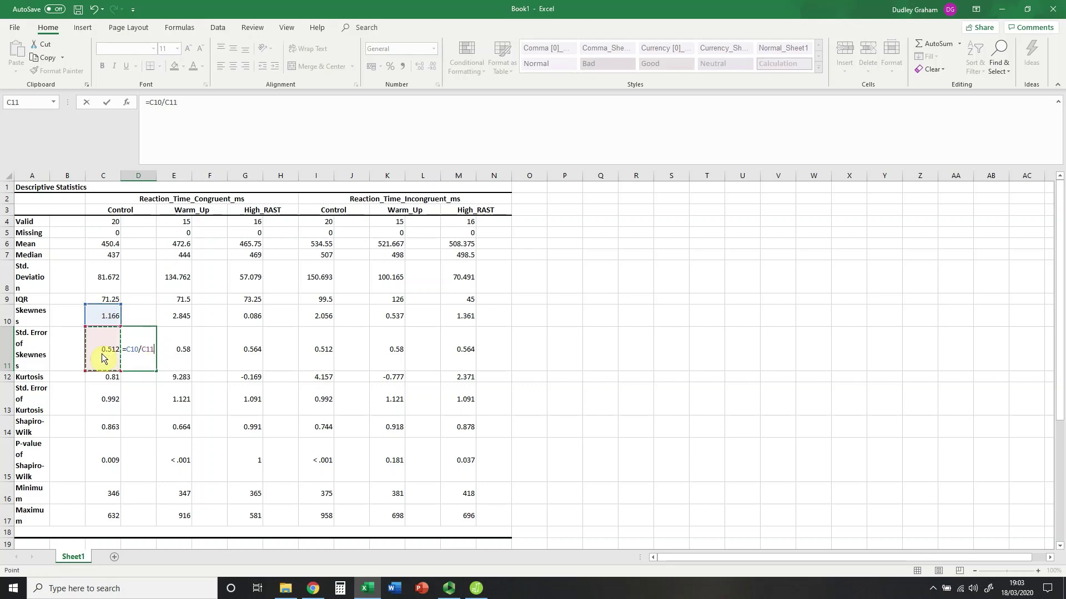
{"action": "key", "text": "Return"}
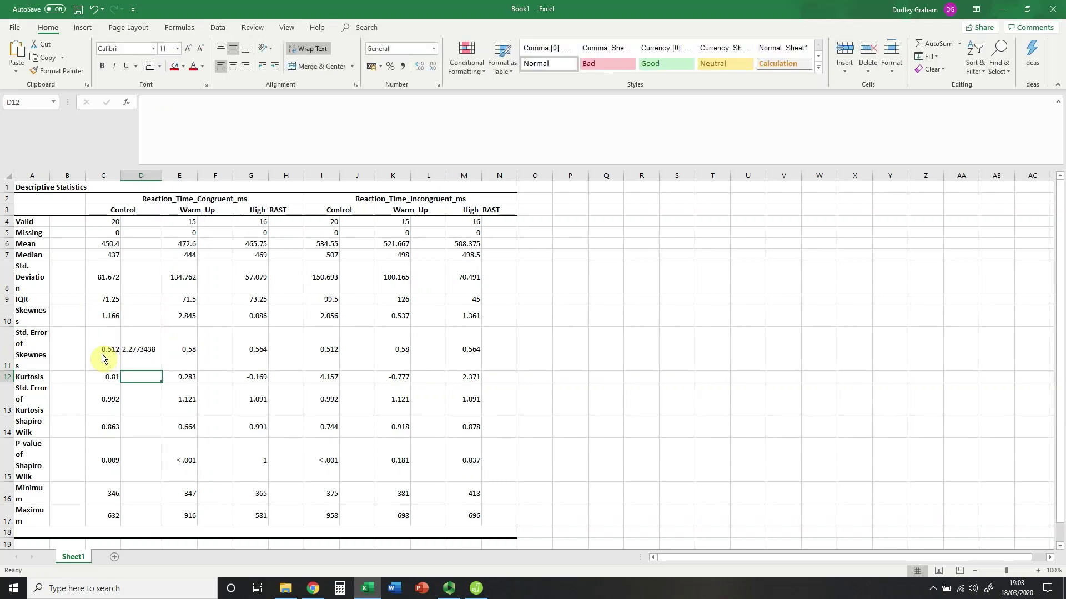
Copy the skewness ratio formula from D11 into F11, H11, J11, L11 and N11 for the remaining groups
{"action": "left_click", "coordinate": [140, 356]}
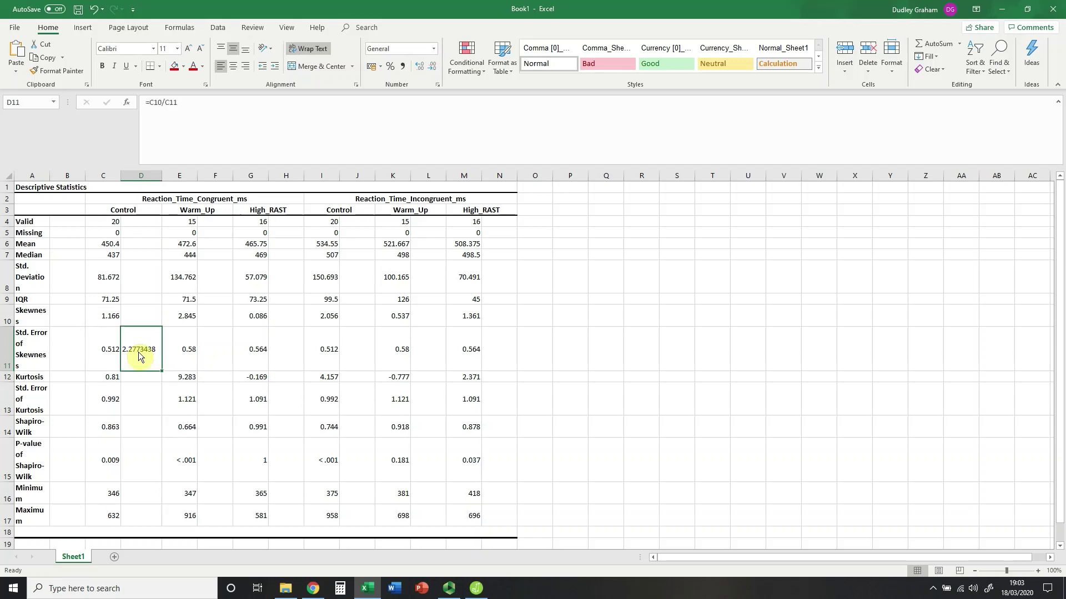
{"action": "key", "text": "ctrl+c"}
{"action": "left_click", "coordinate": [211, 348]}
{"action": "key", "text": "ctrl+v"}
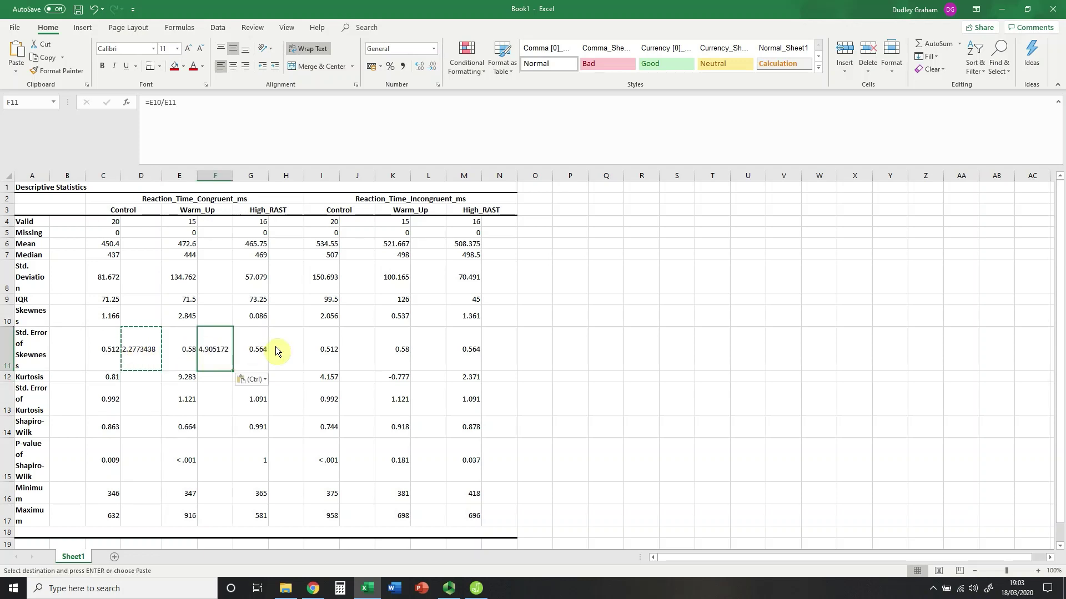
{"action": "left_click", "coordinate": [280, 350]}
{"action": "key", "text": "ctrl+v"}
{"action": "left_click", "coordinate": [371, 356]}
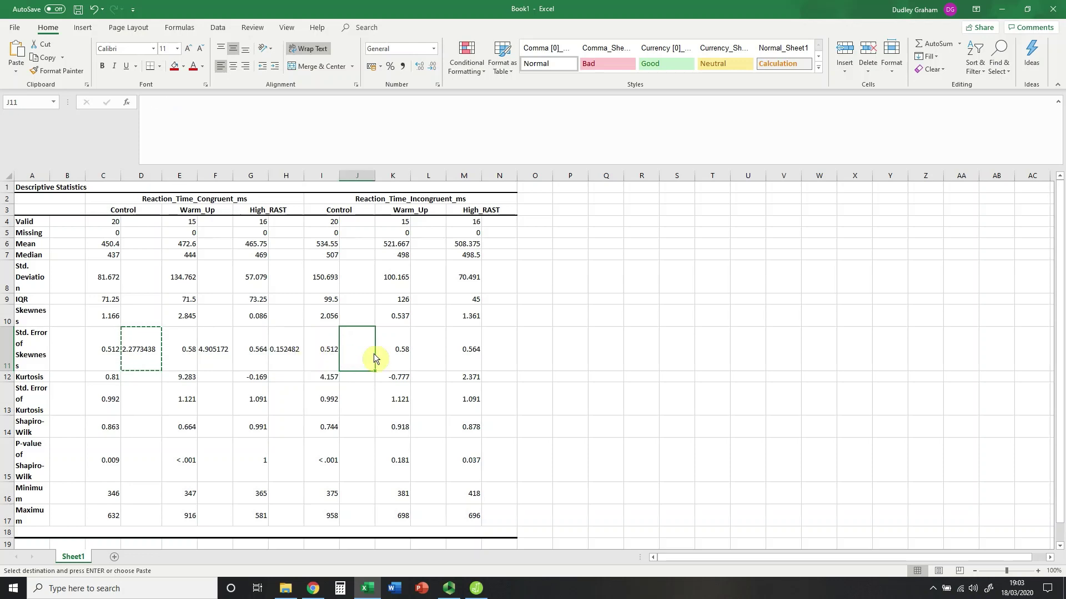
{"action": "key", "text": "ctrl+v"}
{"action": "left_click", "coordinate": [422, 353]}
{"action": "key", "text": "ctrl+v"}
{"action": "left_click", "coordinate": [489, 353]}
{"action": "key", "text": "ctrl+v"}
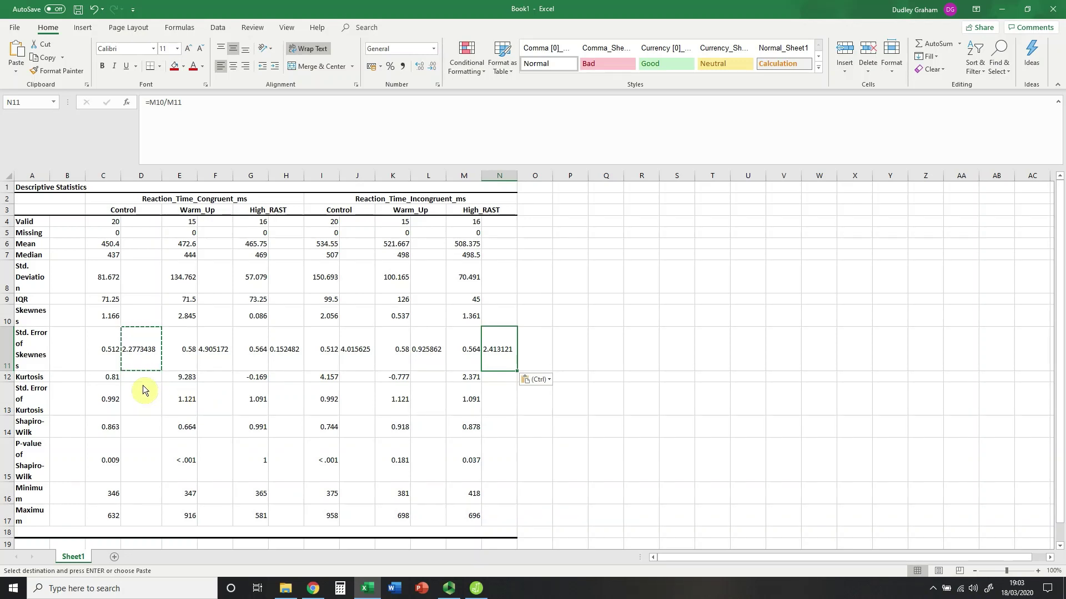
Paste the same ratio formula into D13, F13, H13, J13, L13 and N13 to divide each kurtosis by its standard error
{"action": "left_click", "coordinate": [141, 405]}
{"action": "key", "text": "ctrl+v"}
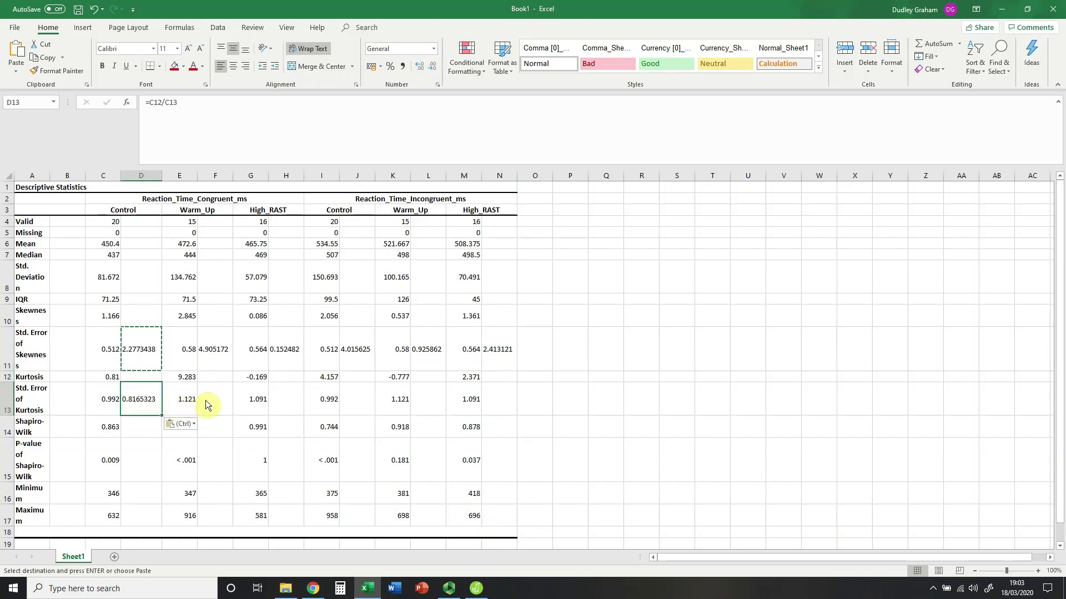
{"action": "left_click", "coordinate": [226, 401]}
{"action": "key", "text": "ctrl+v"}
{"action": "left_click", "coordinate": [287, 398]}
{"action": "key", "text": "ctrl+v"}
{"action": "key", "text": "ctrl"}
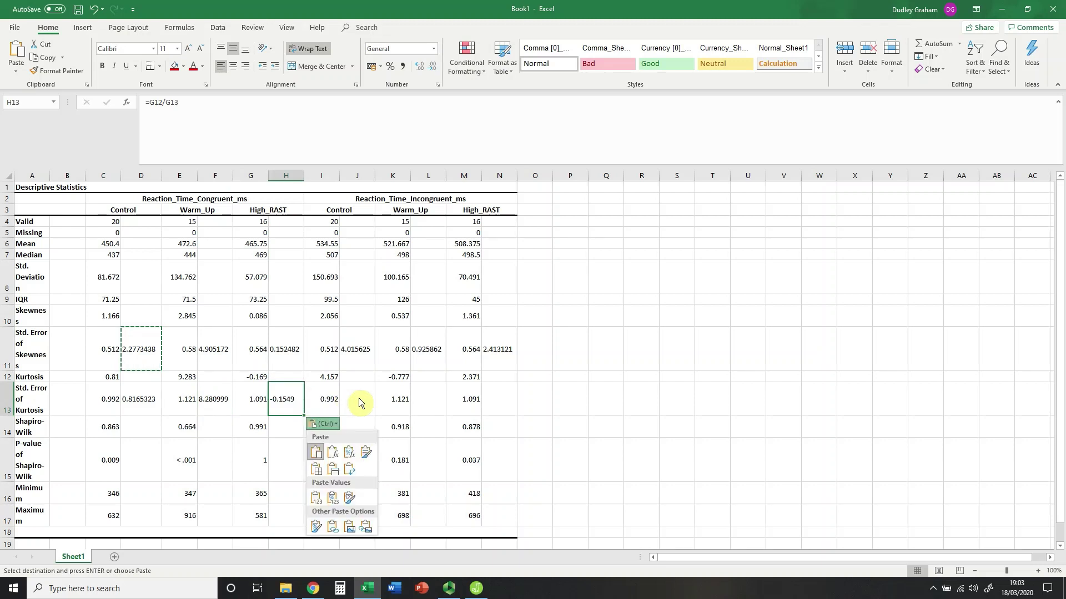
{"action": "left_click", "coordinate": [359, 402]}
{"action": "left_click", "coordinate": [361, 399]}
{"action": "key", "text": "ctrl+v"}
{"action": "key", "text": "ctrl"}
{"action": "left_click", "coordinate": [428, 401]}
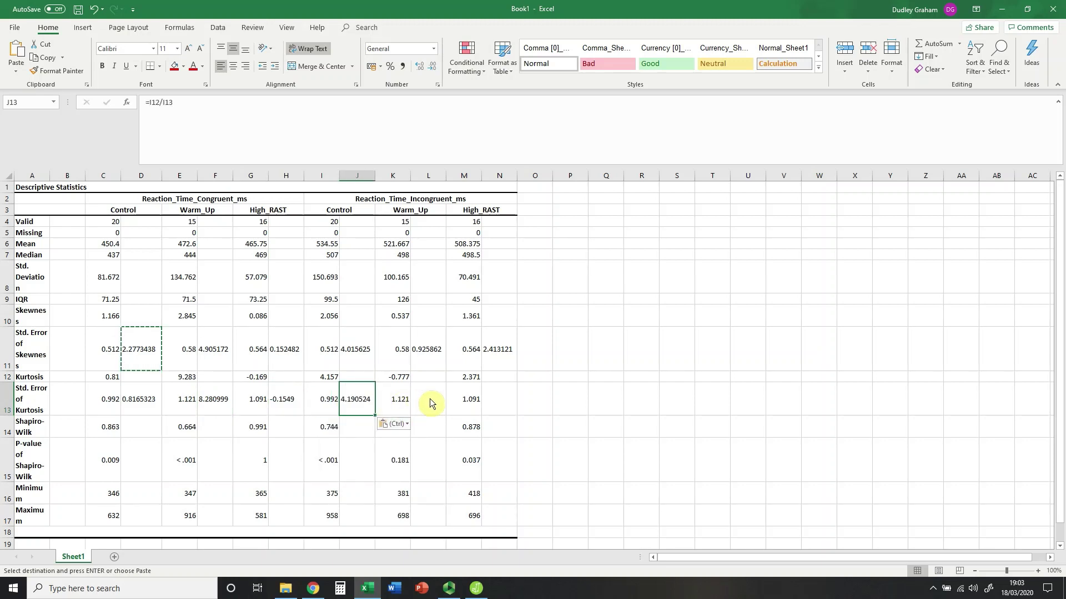
{"action": "left_click", "coordinate": [432, 402]}
{"action": "key", "text": "ctrl+v"}
{"action": "left_click", "coordinate": [493, 404]}
{"action": "key", "text": "ctrl+v"}
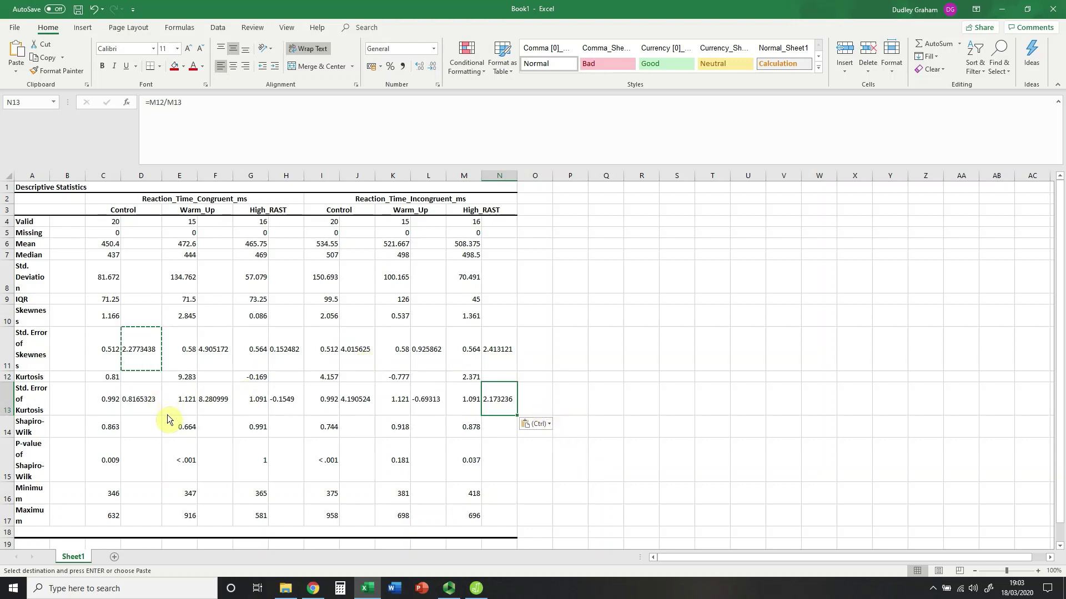
Examine the skewness and kurtosis ratios in rows 11 and 13 group by group for both reaction-time variables
{"action": "left_click", "coordinate": [144, 361]}
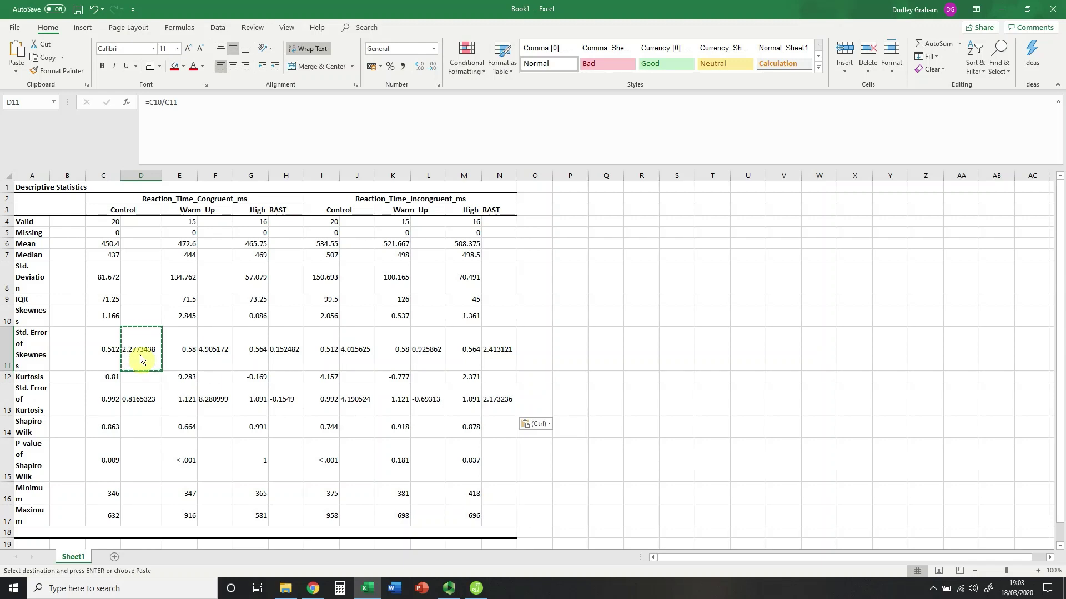
{"action": "left_click", "coordinate": [143, 404]}
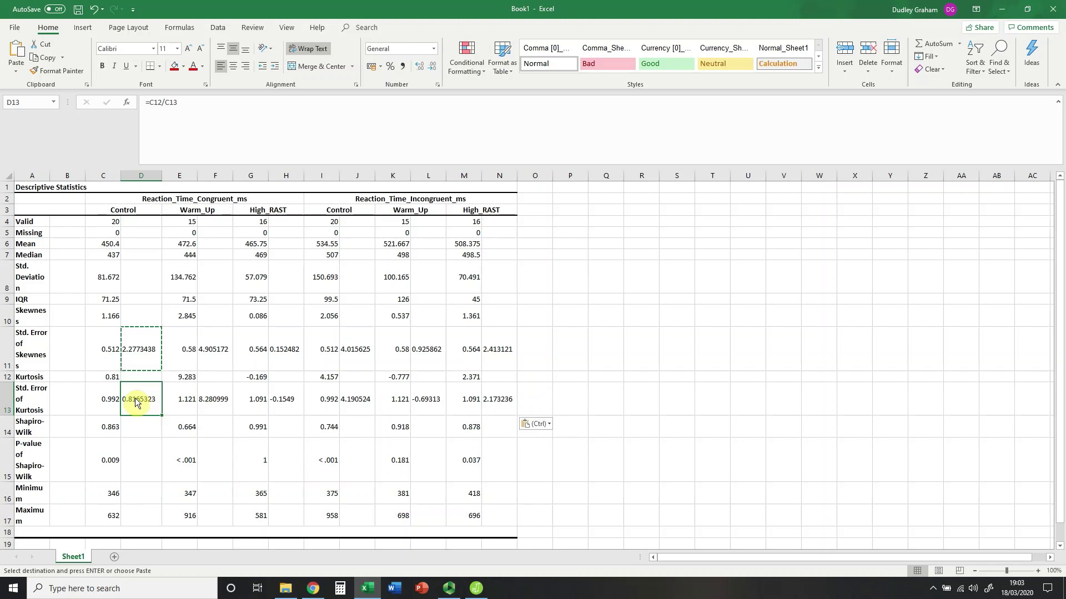
{"action": "left_click", "coordinate": [213, 356]}
{"action": "left_click", "coordinate": [217, 398]}
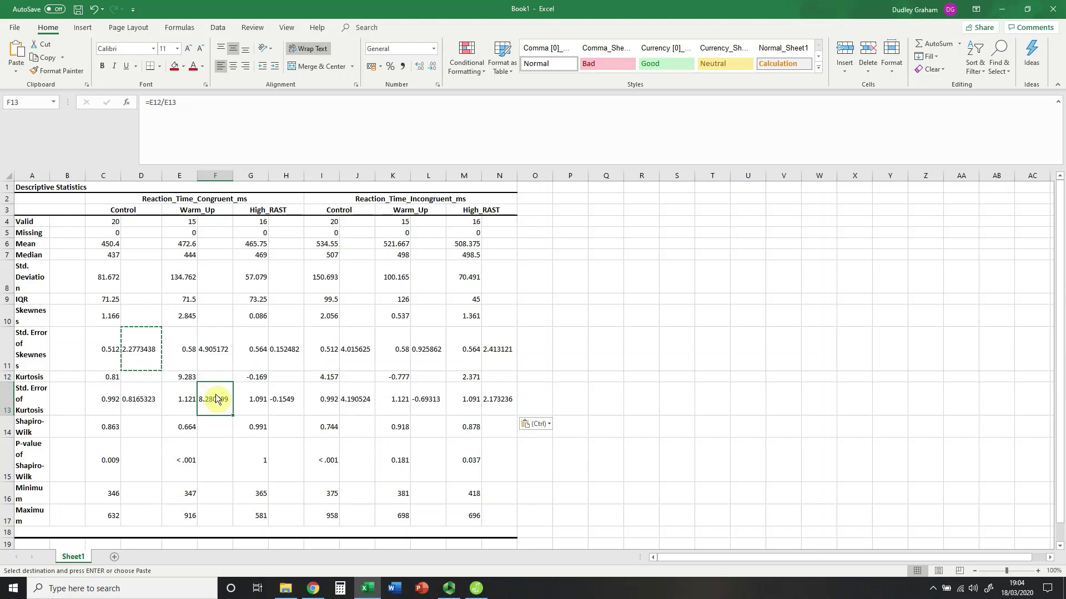
{"action": "left_click", "coordinate": [286, 357]}
{"action": "left_click", "coordinate": [287, 399]}
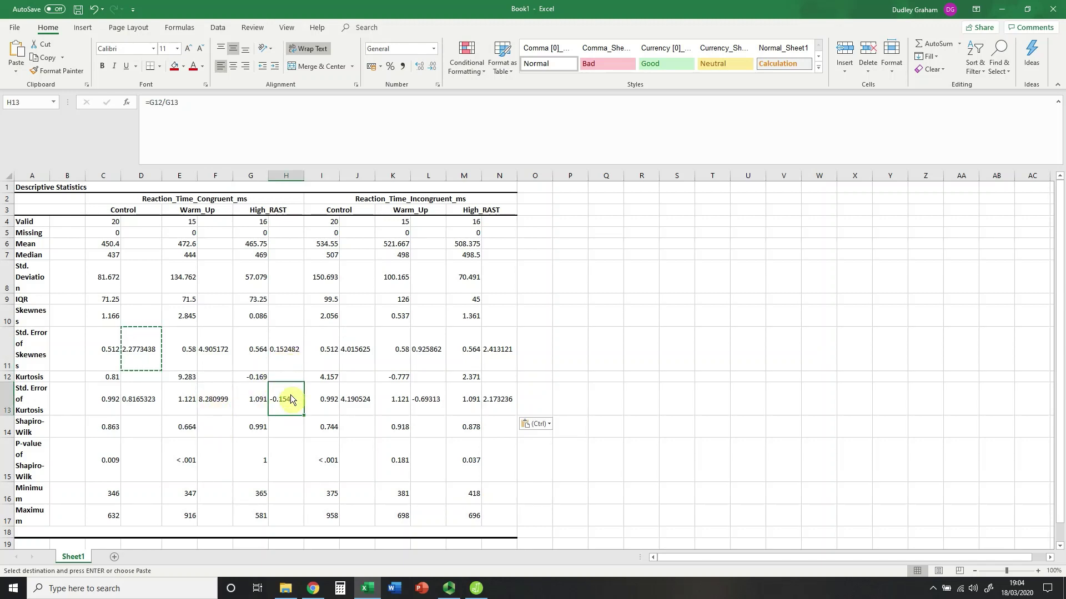
{"action": "left_click", "coordinate": [354, 358]}
{"action": "left_click", "coordinate": [356, 399]}
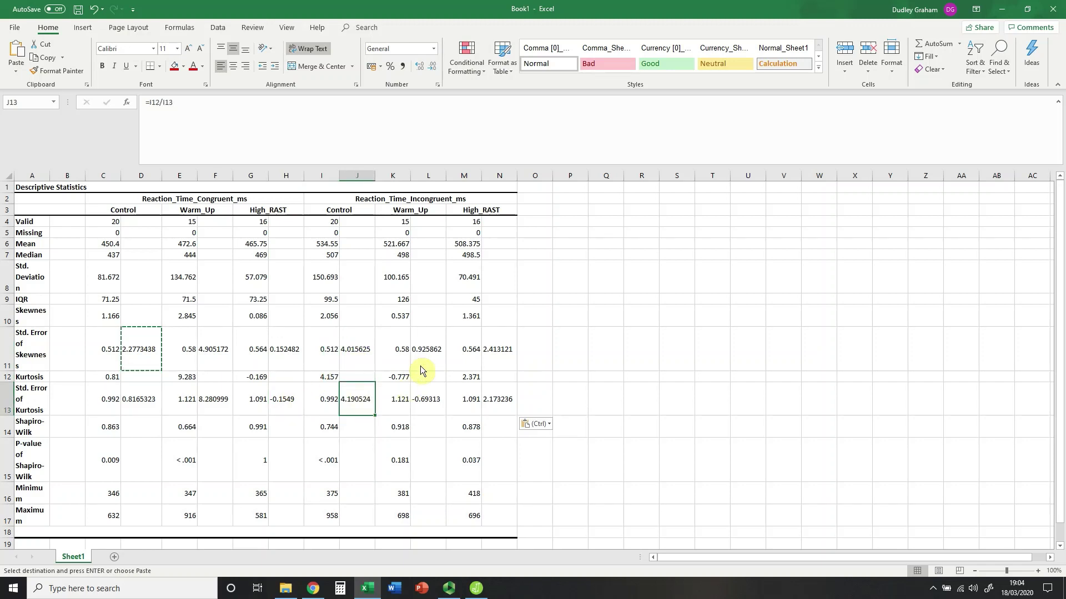
{"action": "left_click", "coordinate": [496, 355]}
{"action": "left_click", "coordinate": [498, 399]}
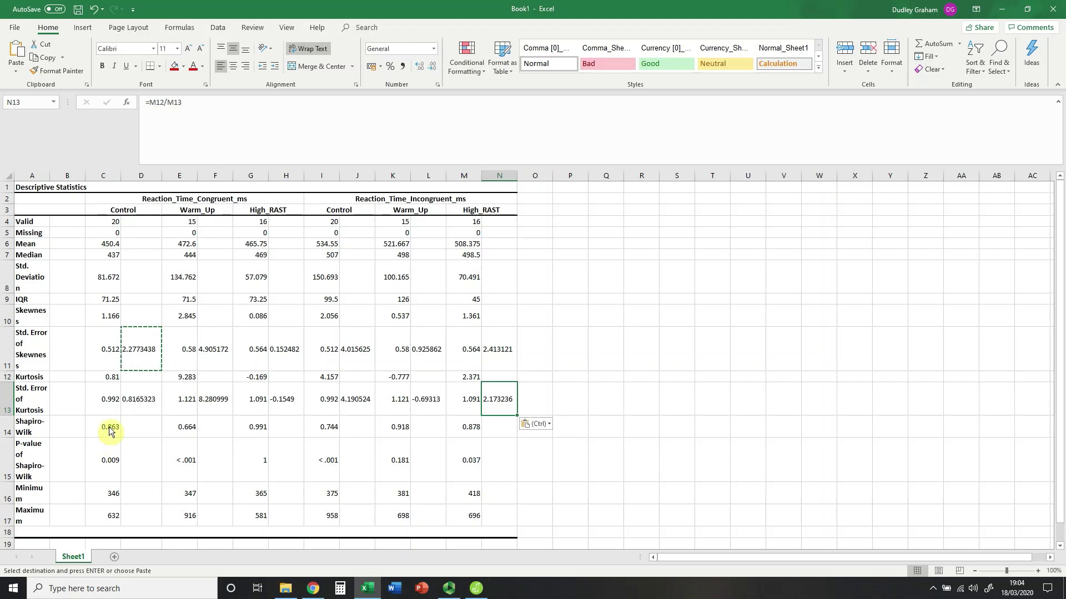
Review the Shapiro-Wilk p-values and select those below .05 together: C15, E15, I15 and M15
{"action": "left_click", "coordinate": [113, 464]}
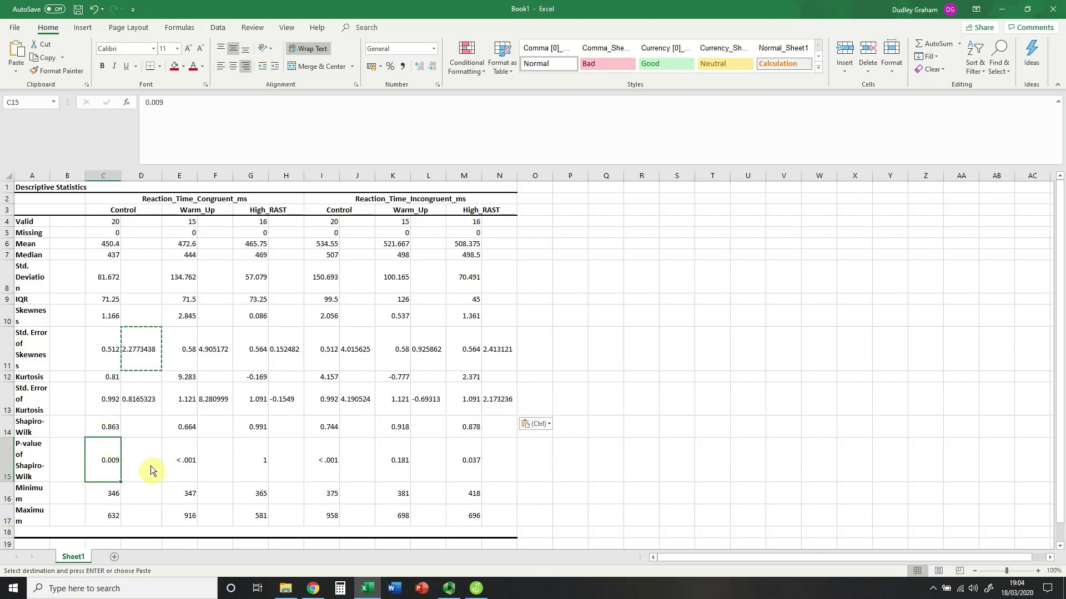
{"action": "left_click", "coordinate": [184, 468]}
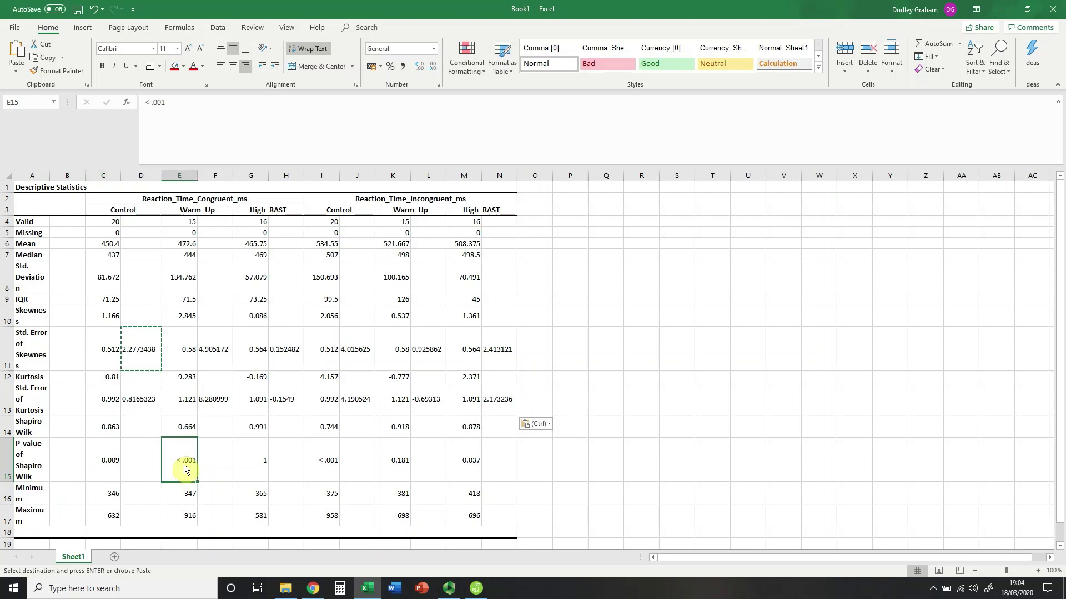
{"action": "left_click", "coordinate": [111, 464], "text": "ctrl"}
{"action": "left_click", "coordinate": [325, 466]}
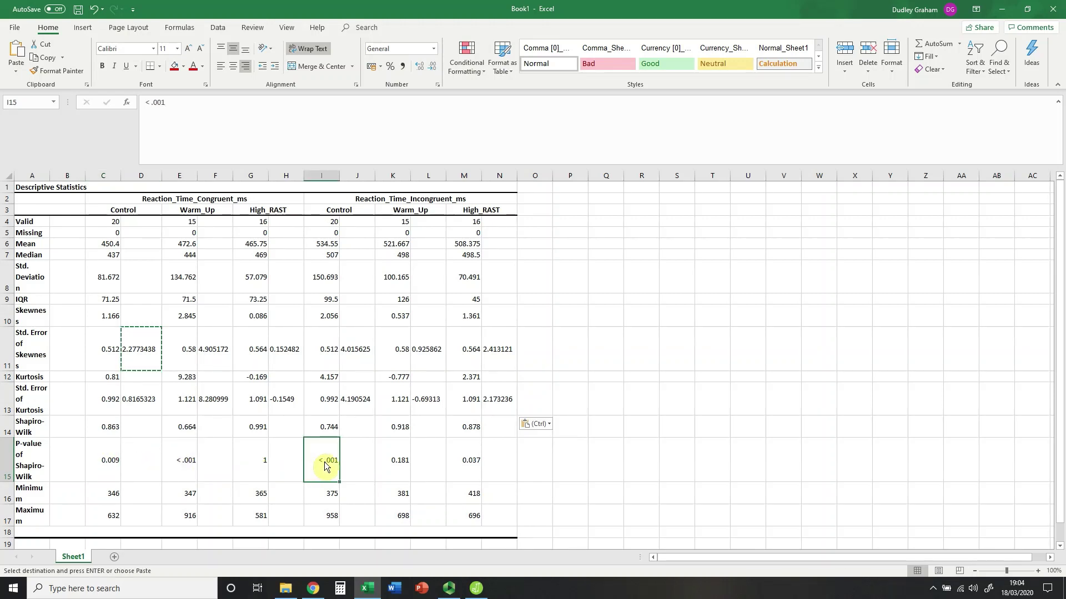
{"action": "left_click", "coordinate": [469, 474], "text": "ctrl"}
{"action": "left_click", "coordinate": [188, 462], "text": "ctrl"}
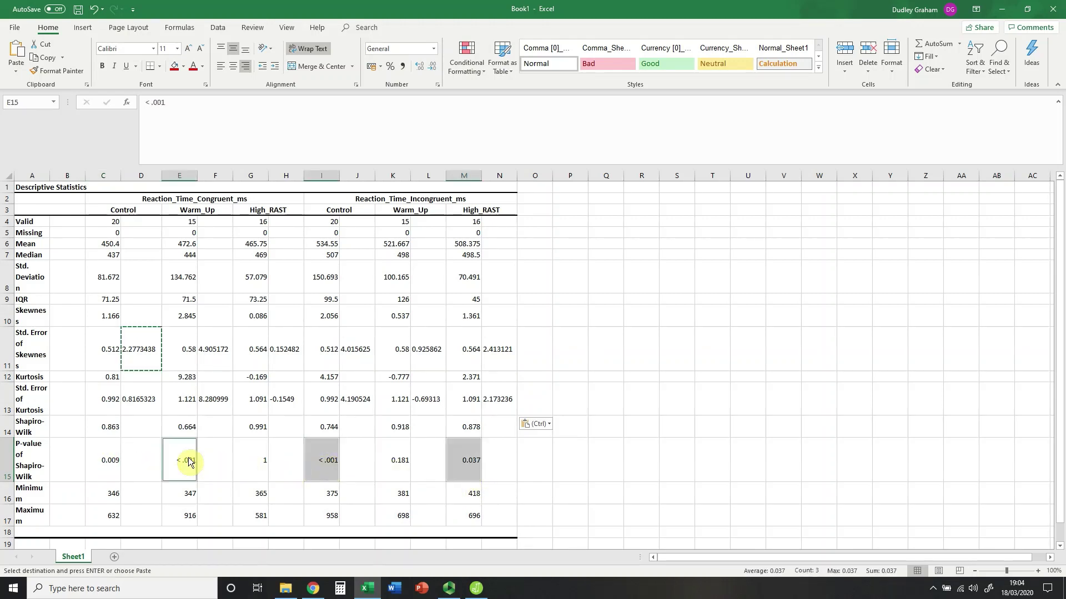
{"action": "left_click", "coordinate": [108, 461], "text": "ctrl"}
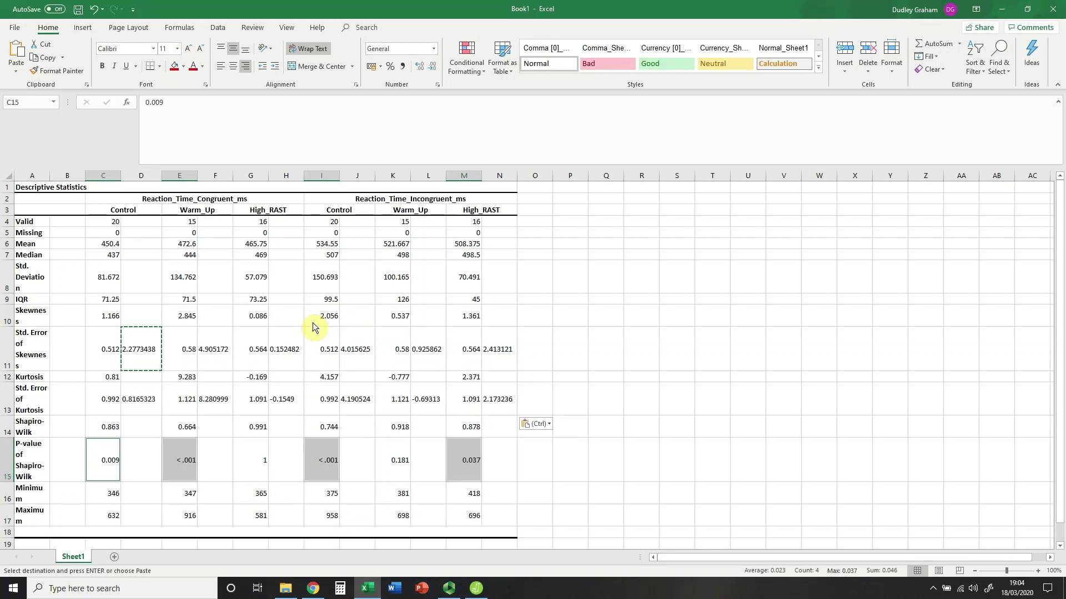
{"action": "left_click", "coordinate": [449, 589]}
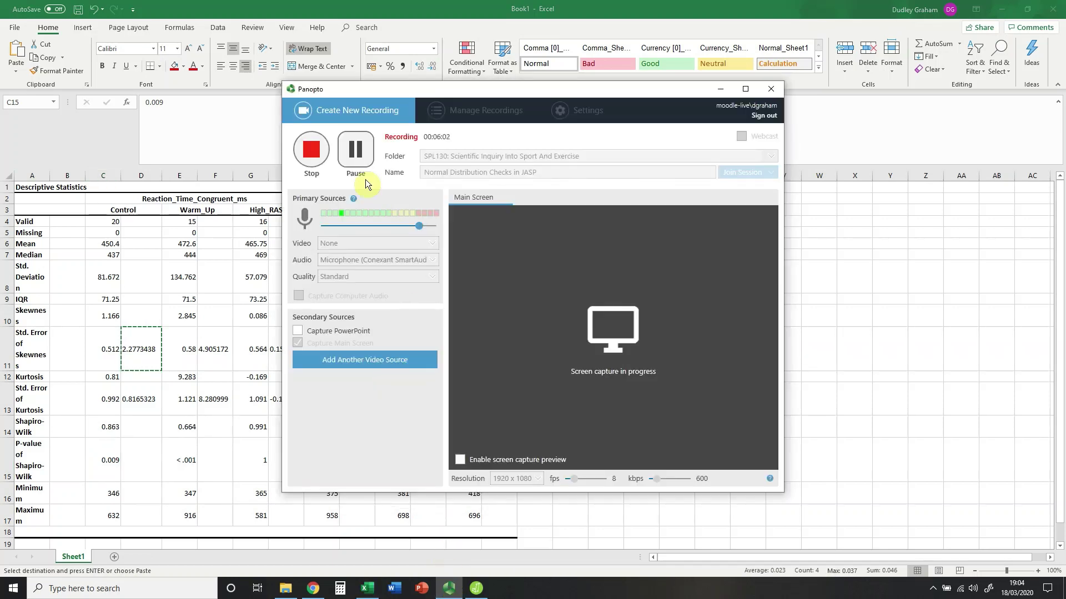